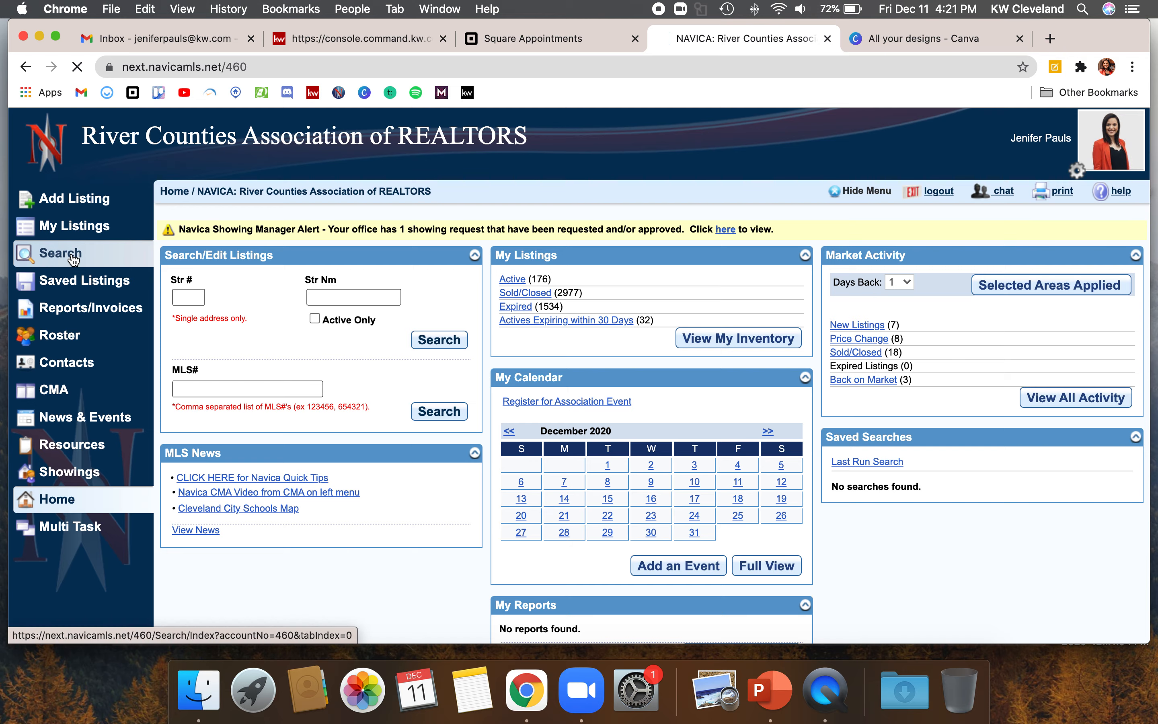
Go from the home dashboard to the Search page using the left menu.
click(55, 38)
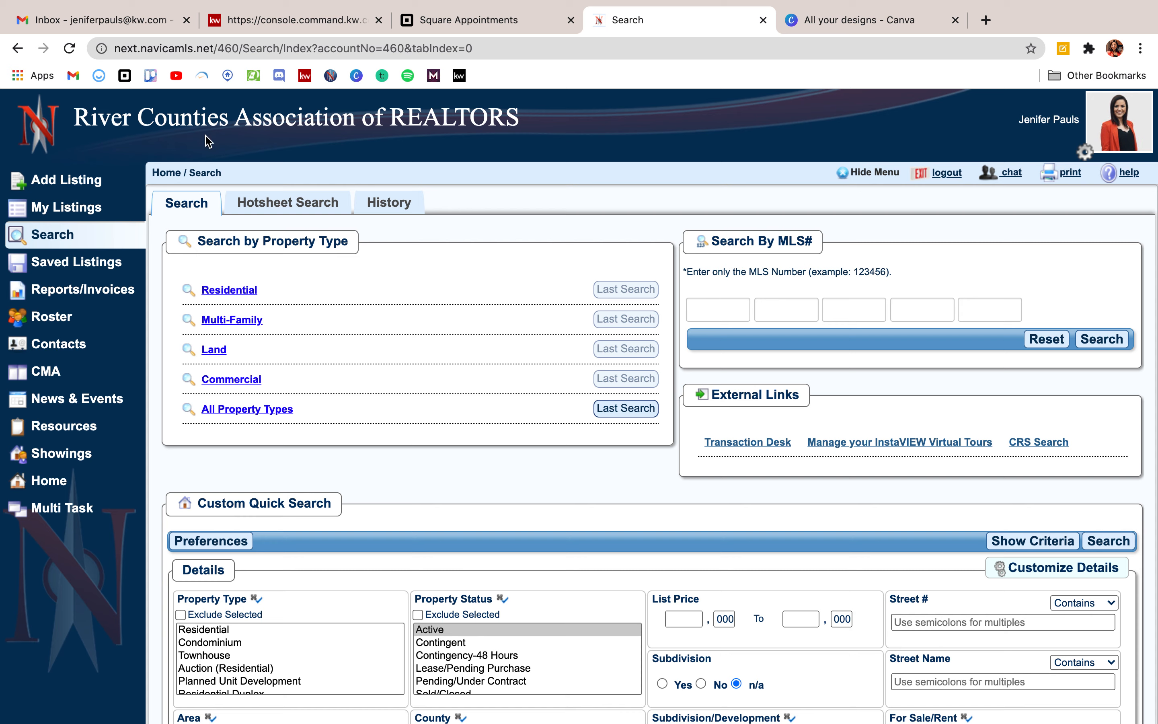
Open the Residential search criteria and set list price 200 to 250 with minimum 3 bedrooms.
click(245, 295)
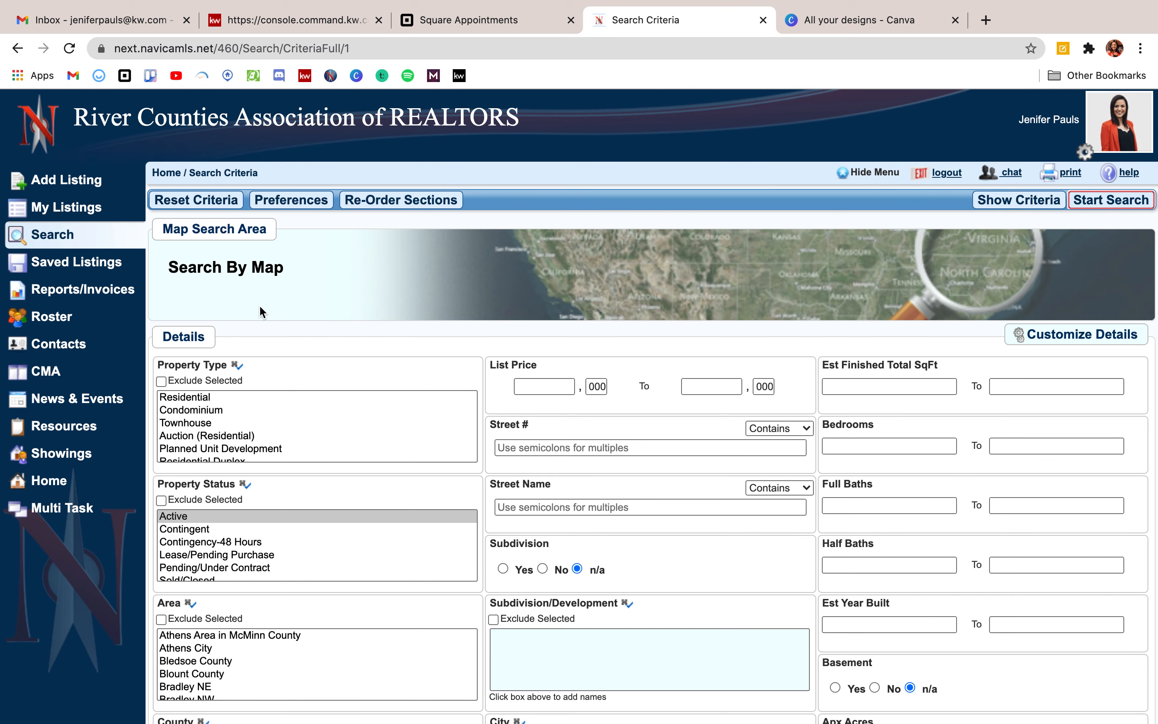
scroll(450, 369, down, 2)
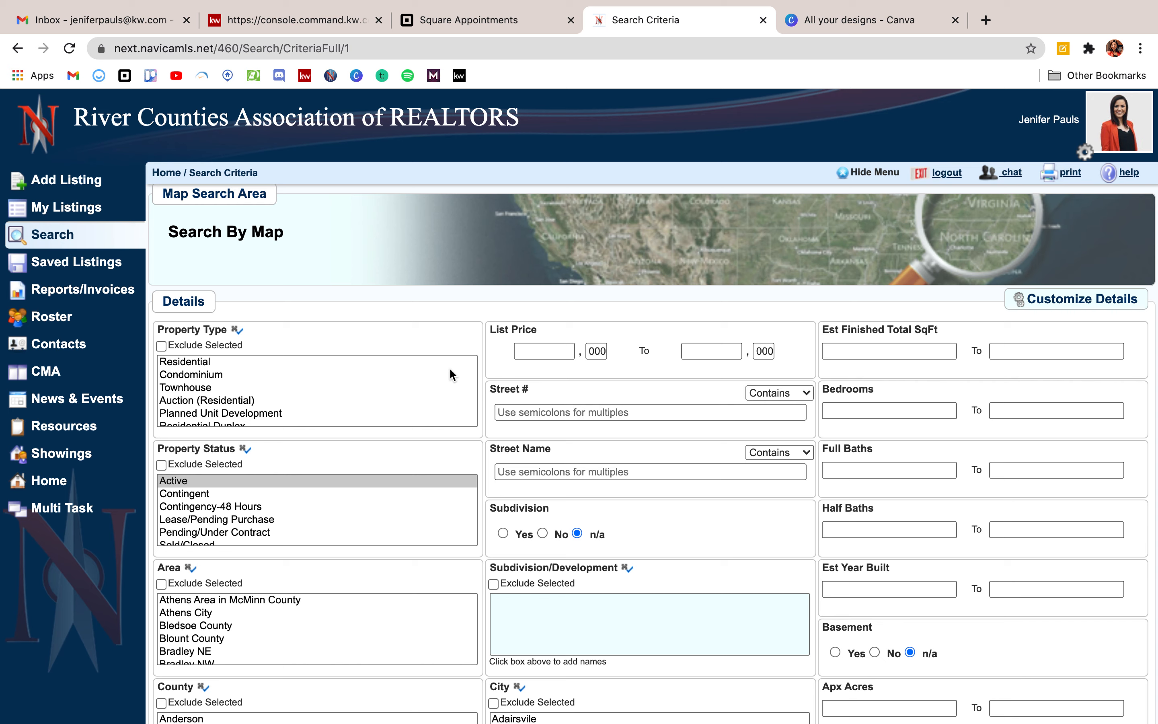
click(537, 351)
text(200)
click(710, 351)
text(250)
click(896, 411)
text(3)
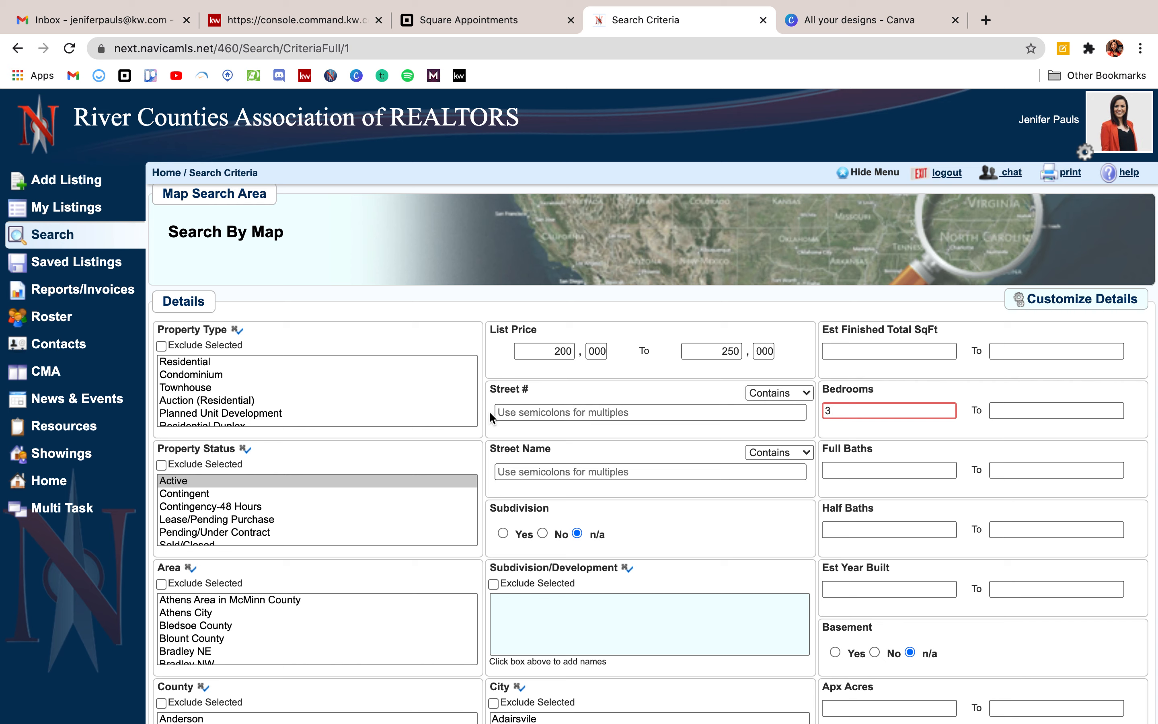
scroll(345, 373, down, 2)
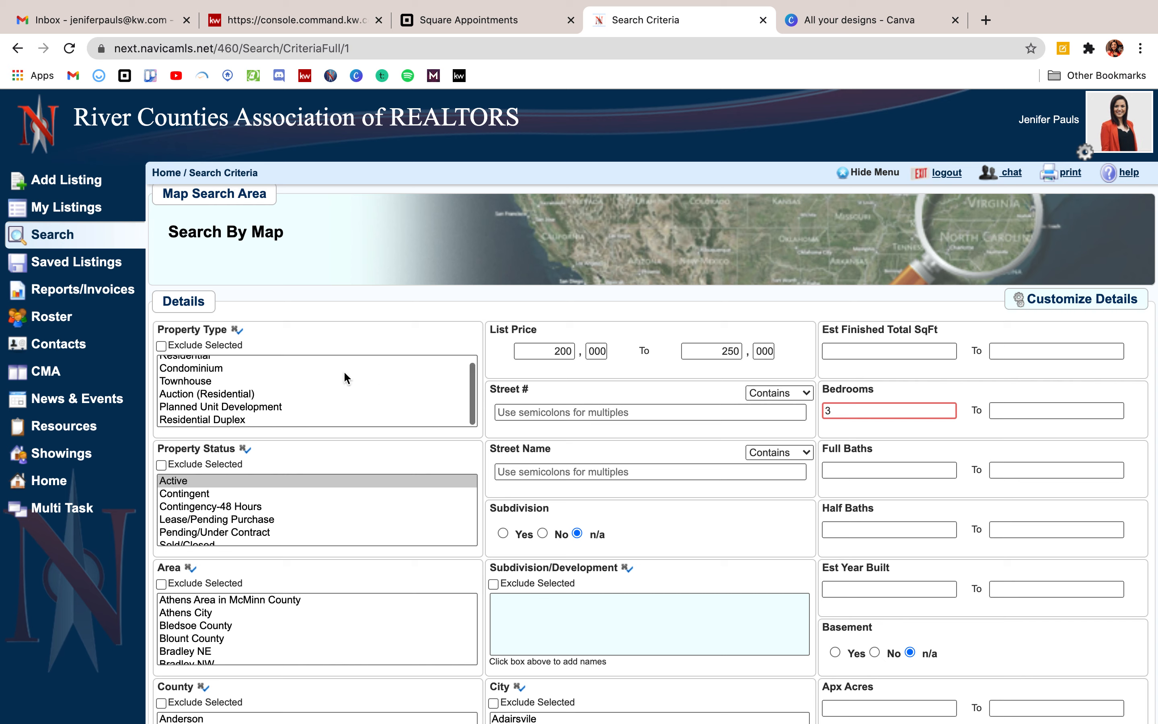
scroll(344, 374, up, 2)
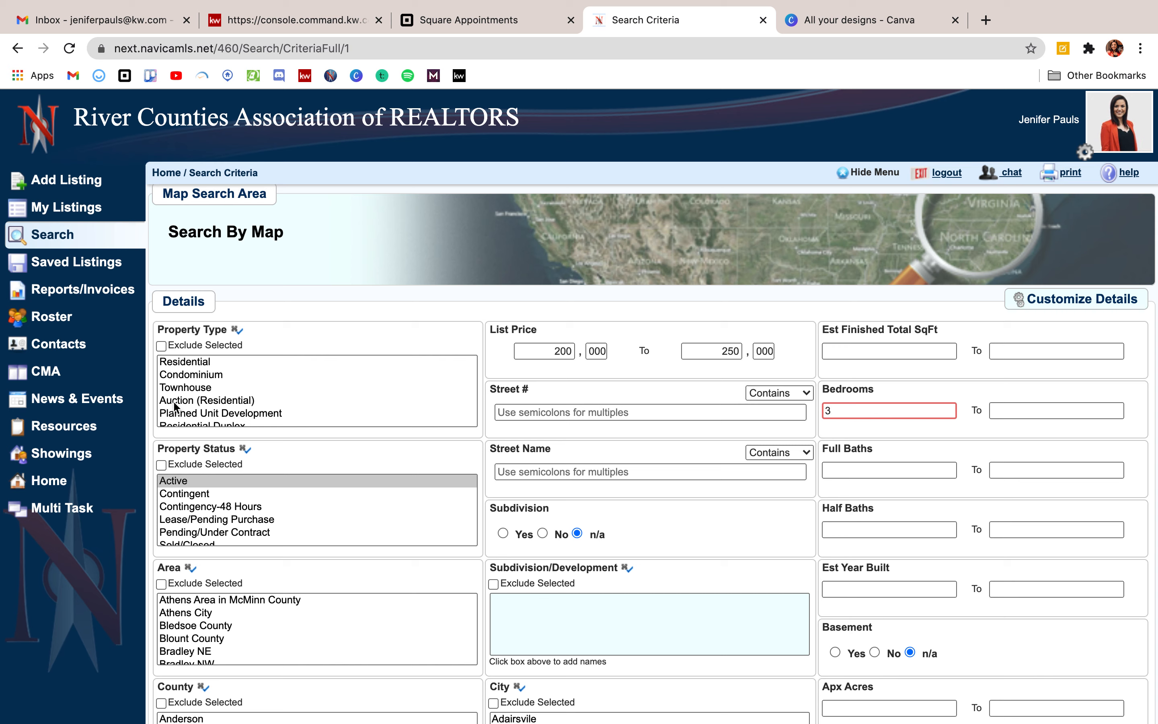
Choose Residential property type and select the Cleveland NE and Cleveland NW areas.
click(206, 362)
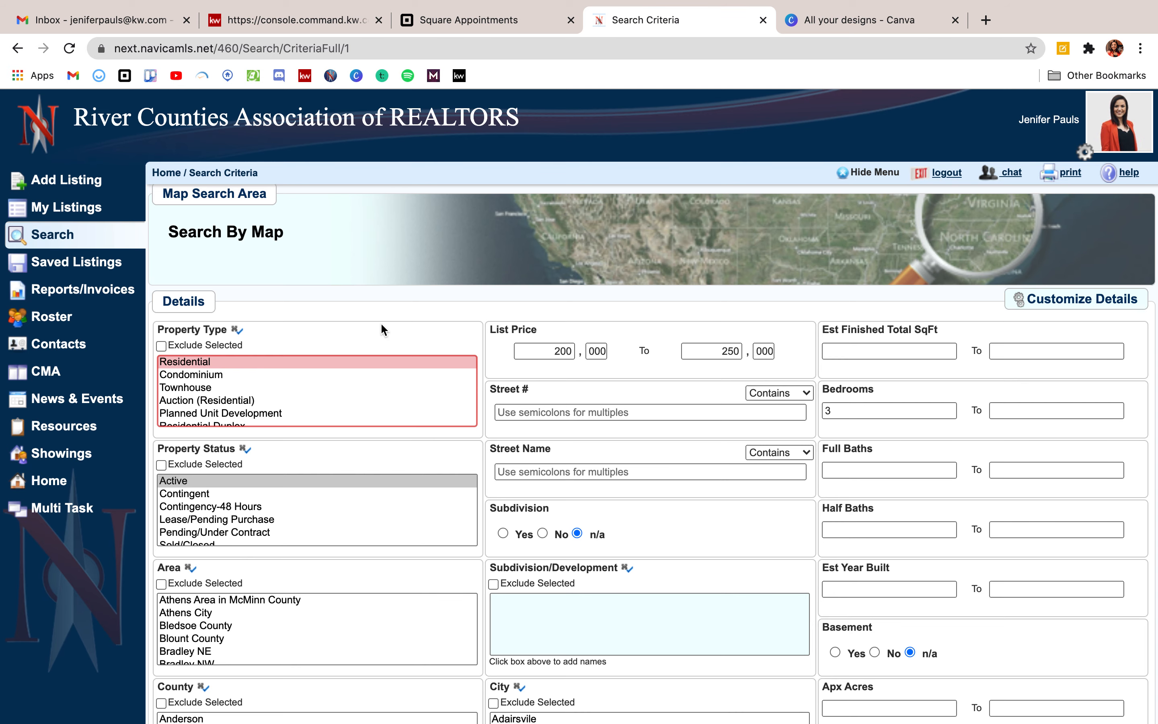
scroll(381, 329, down, 3)
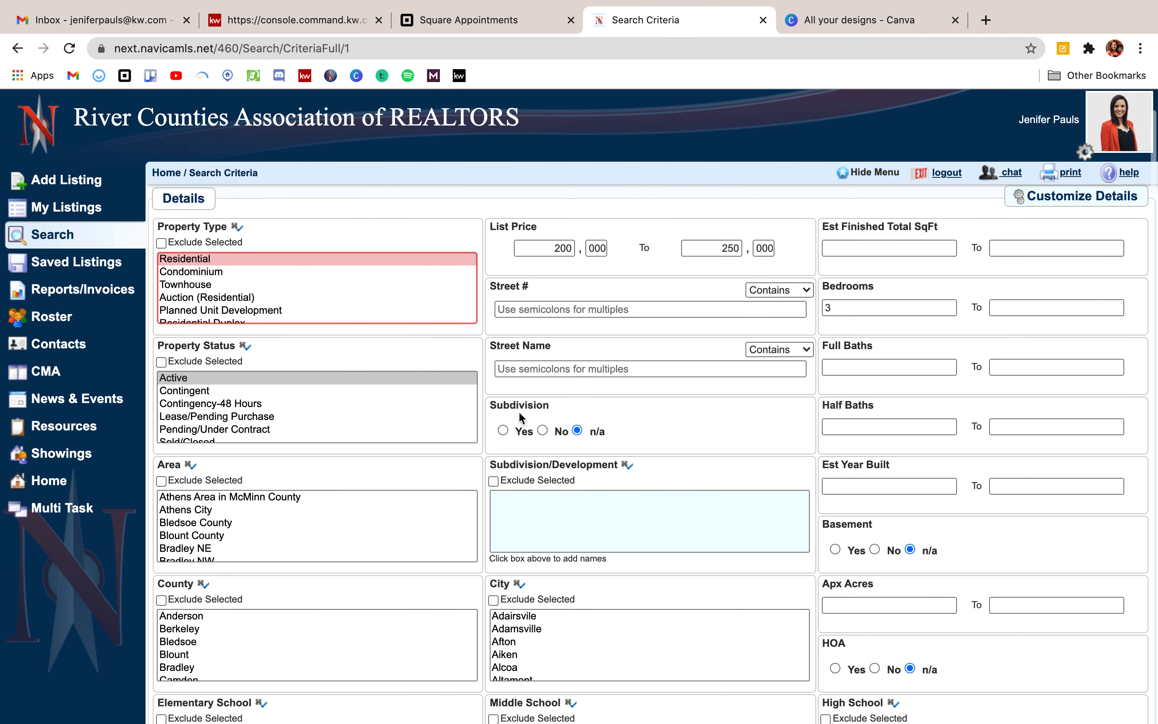
scroll(521, 417, down, 2)
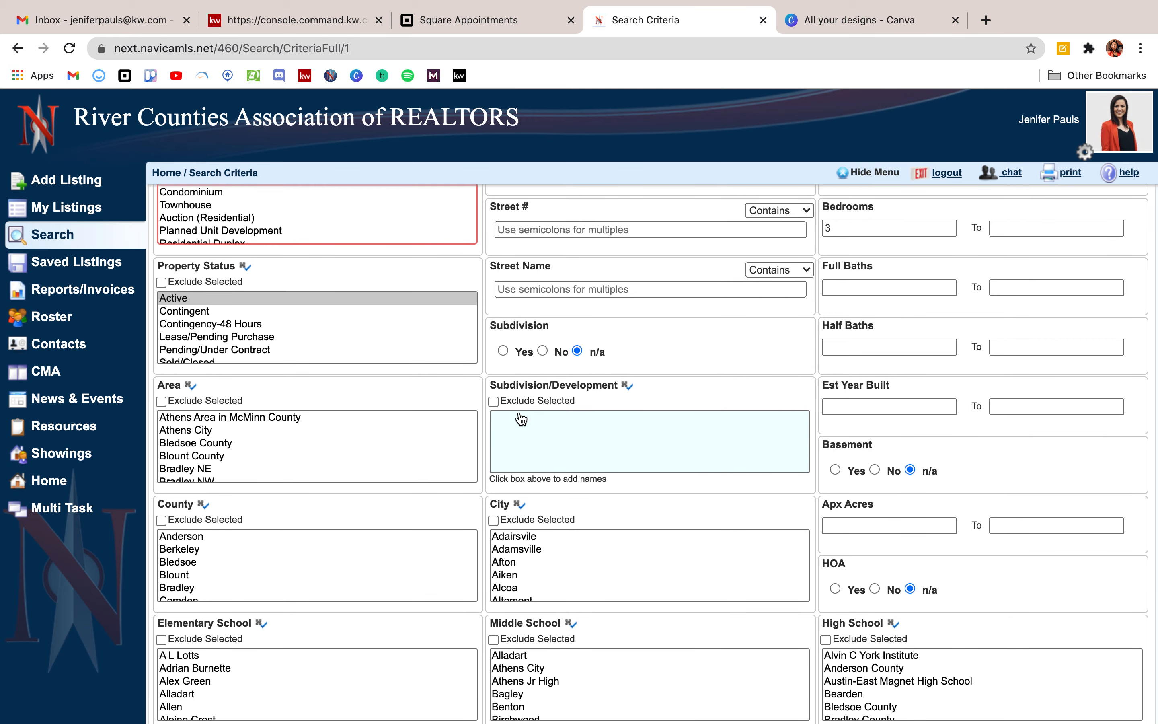
scroll(521, 420, down, 3)
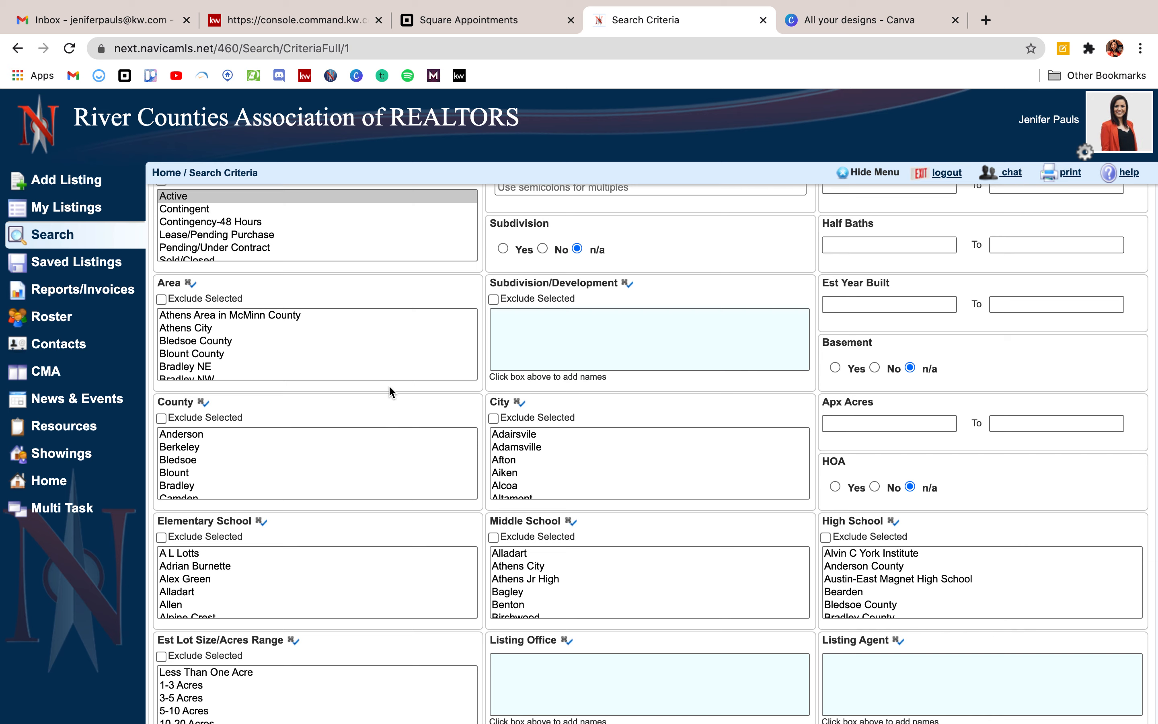
scroll(387, 371, down, 4)
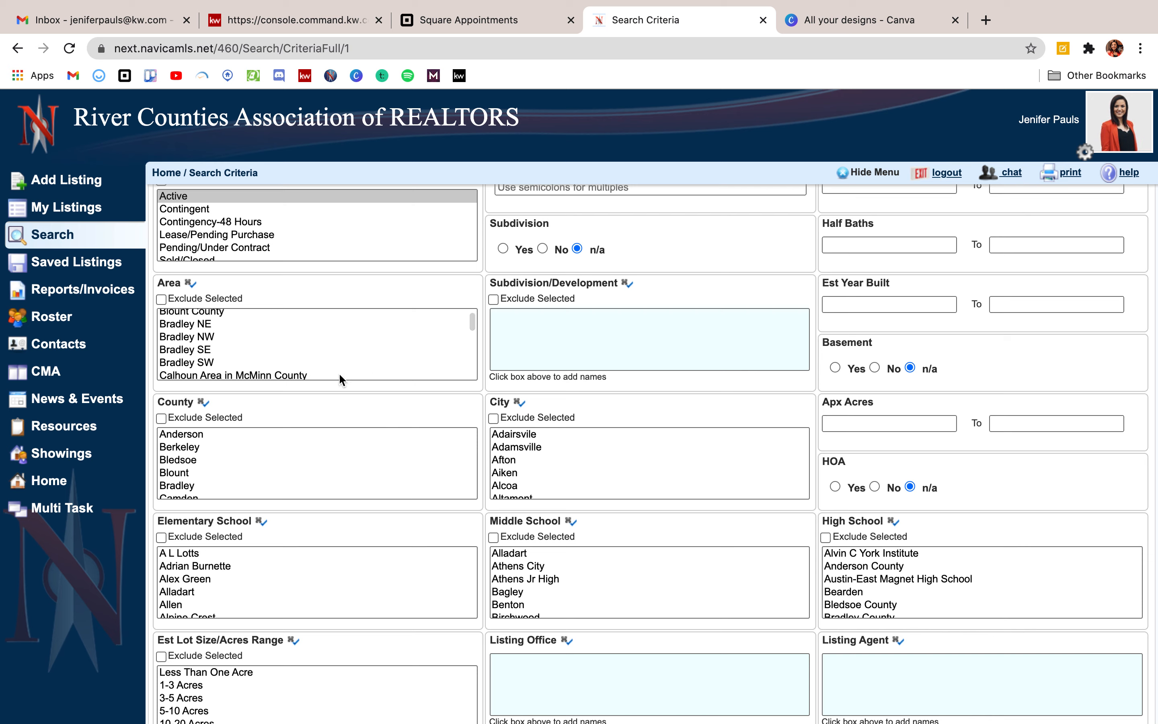
scroll(337, 372, down, 3)
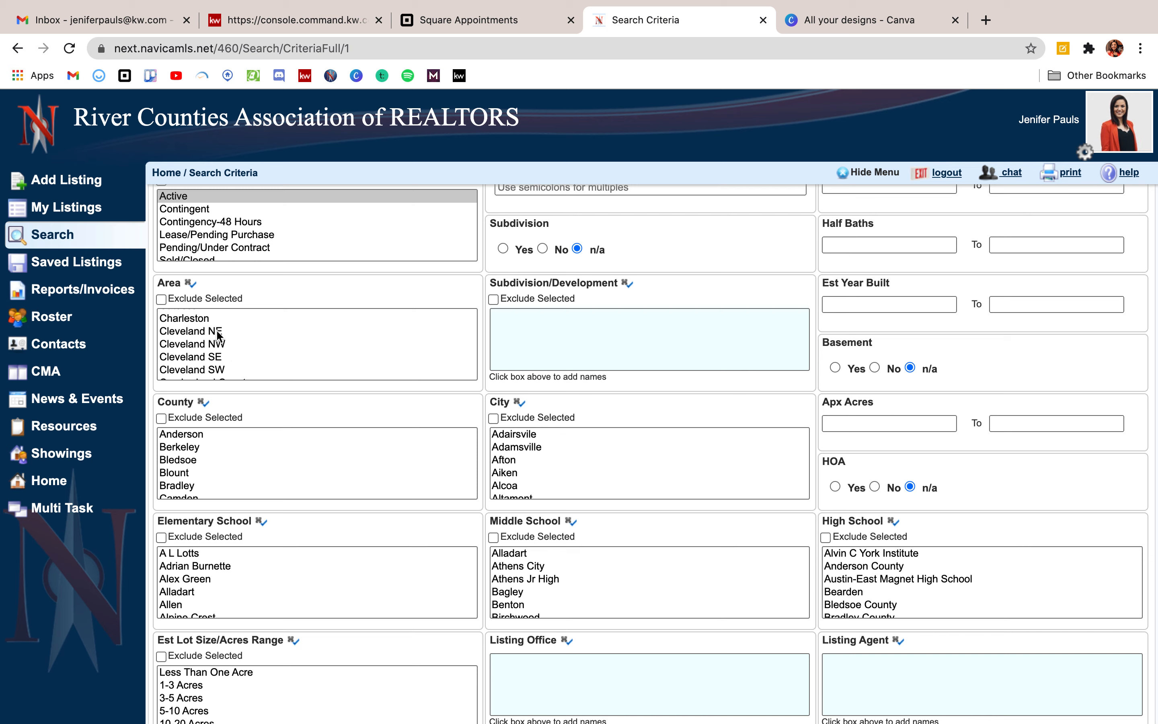
click(188, 333)
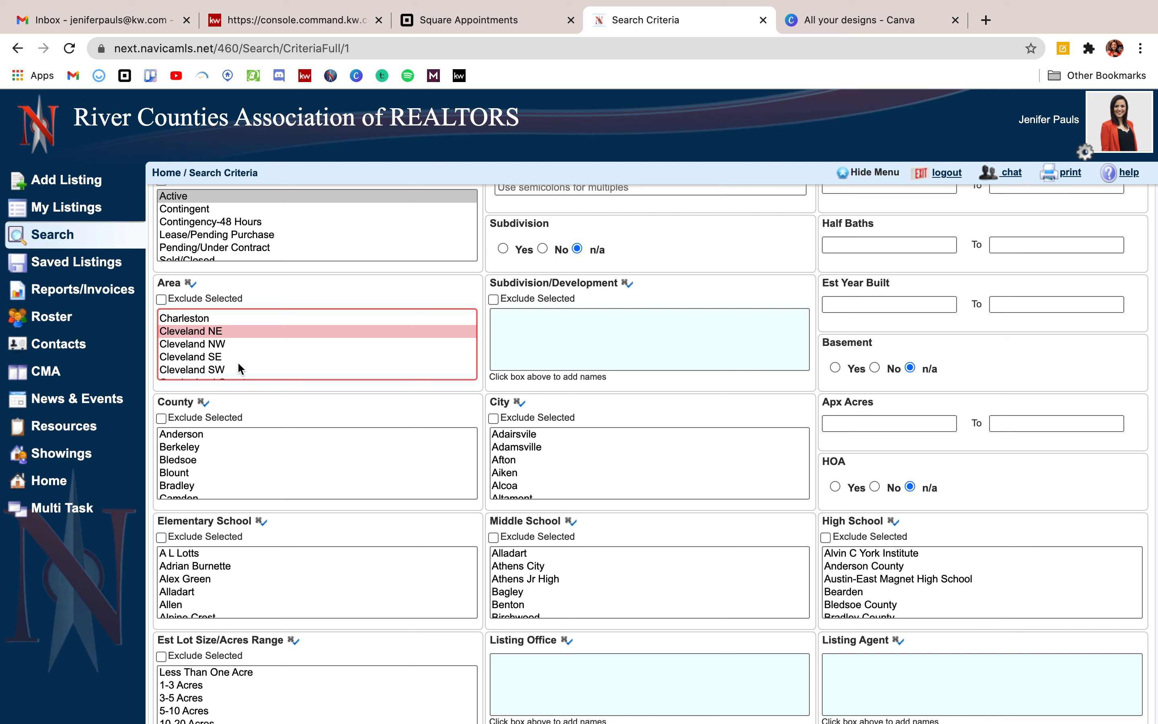
super+click(221, 344)
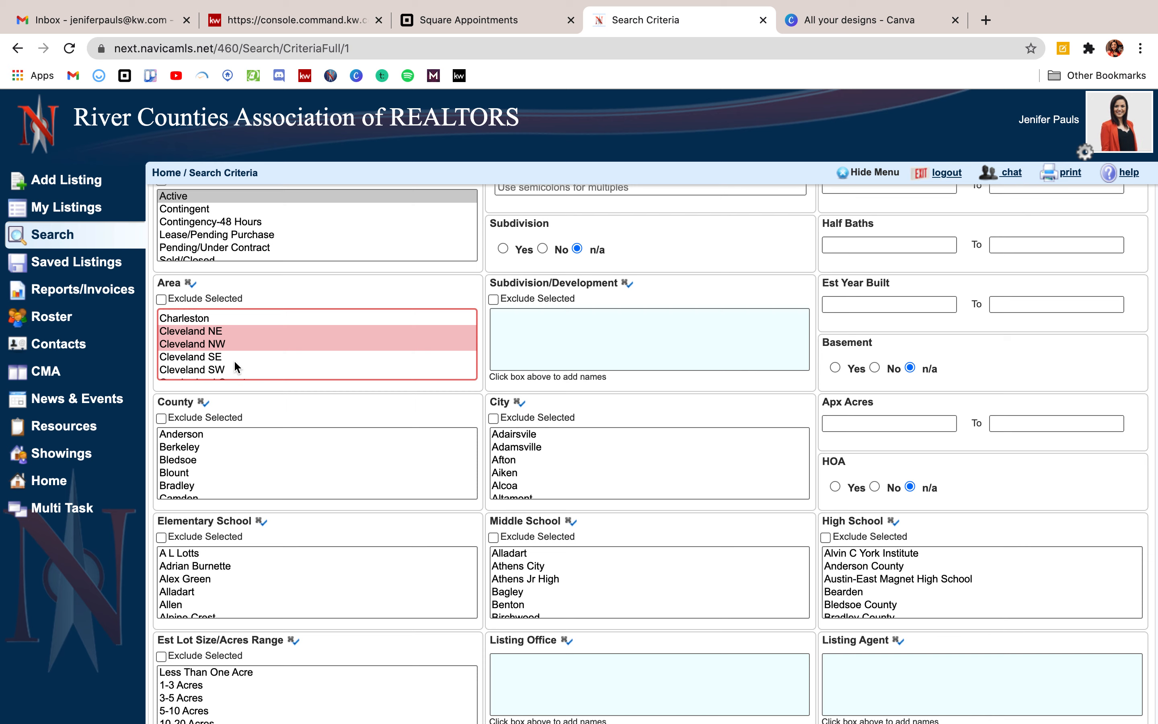
scroll(282, 391, down, 2)
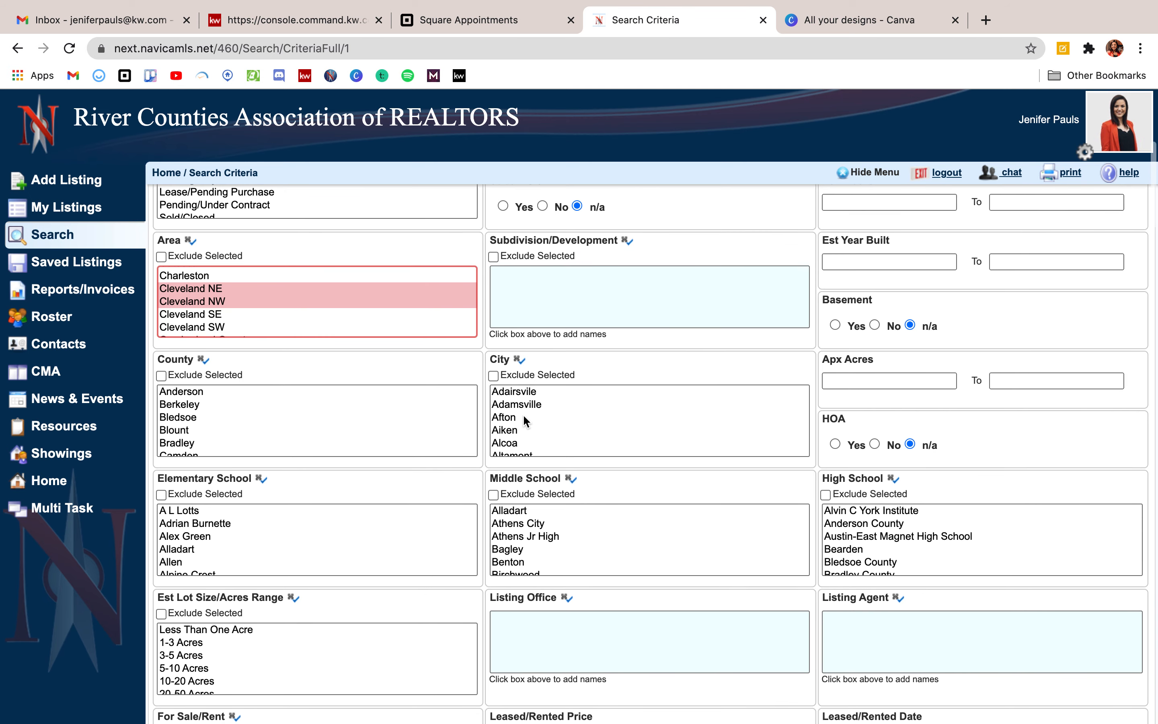
scroll(524, 420, down, 2)
scroll(524, 420, down, 2)
scroll(517, 469, down, 3)
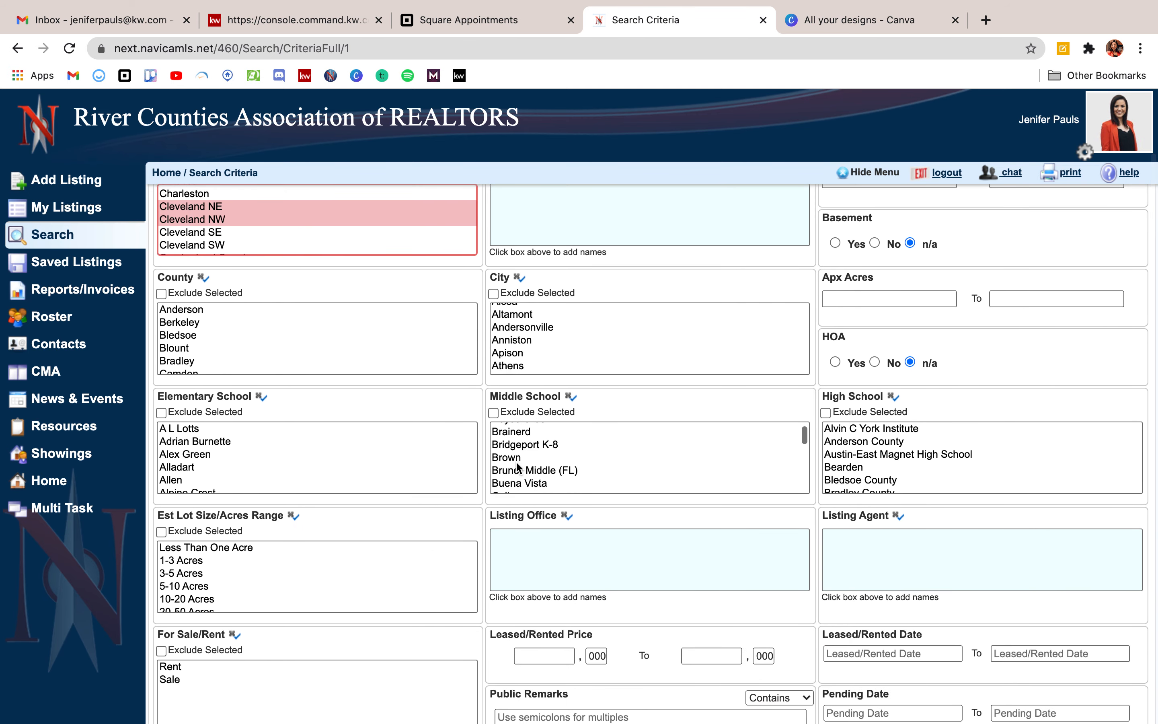
scroll(507, 554, down, 2)
scroll(507, 554, down, 2)
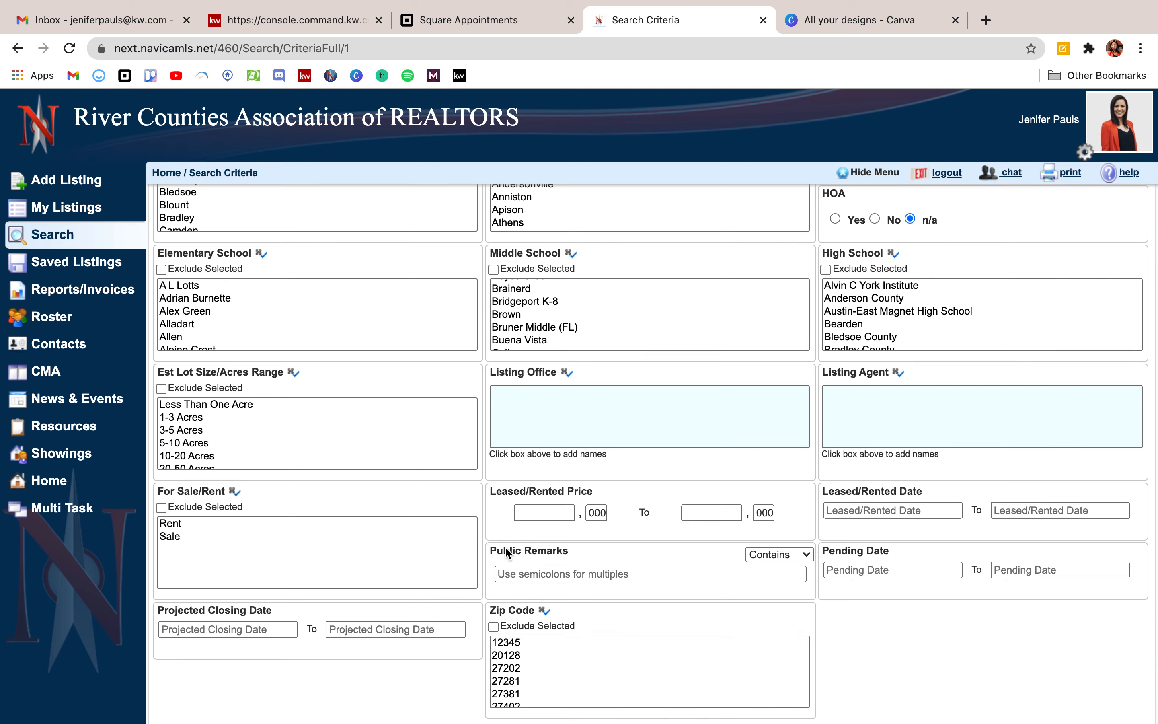
scroll(507, 554, down, 3)
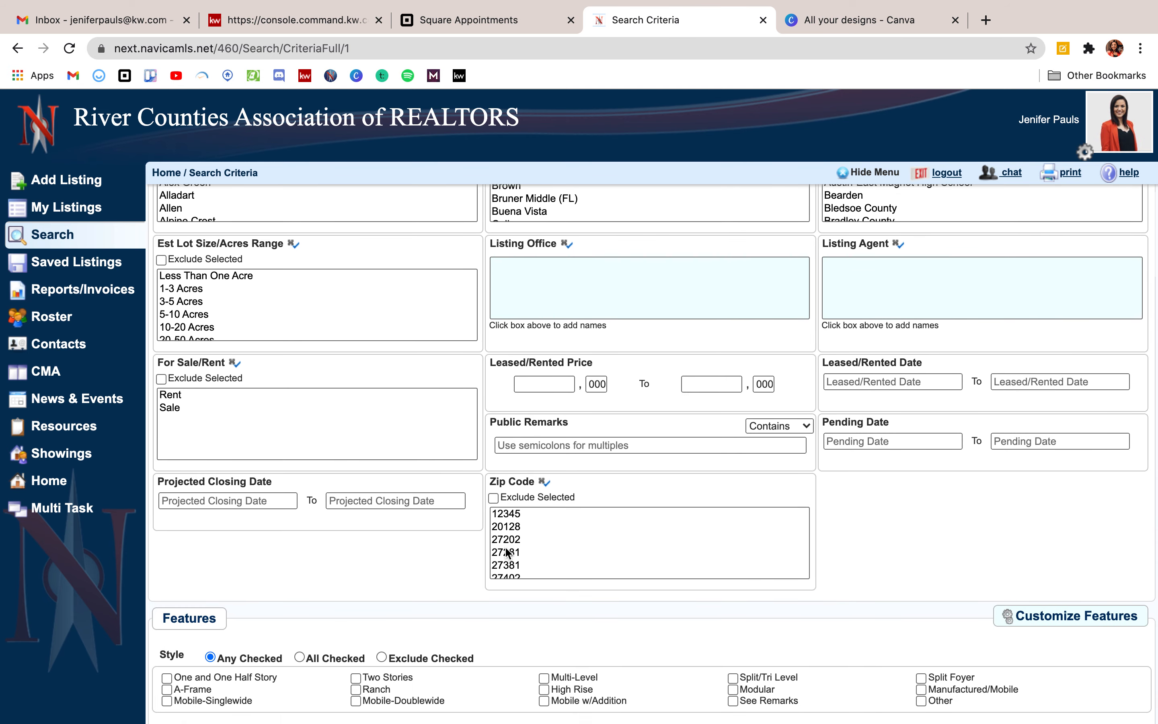
scroll(508, 550, down, 3)
scroll(448, 570, down, 2)
scroll(440, 576, down, 1)
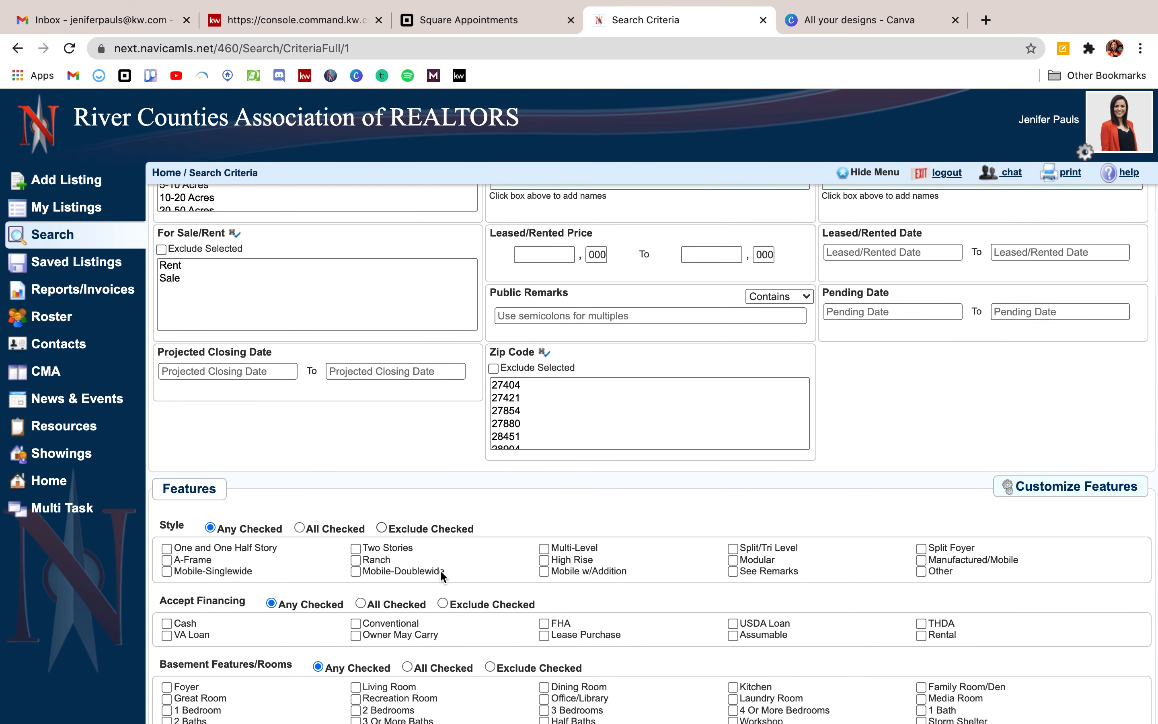
scroll(440, 569, down, 1)
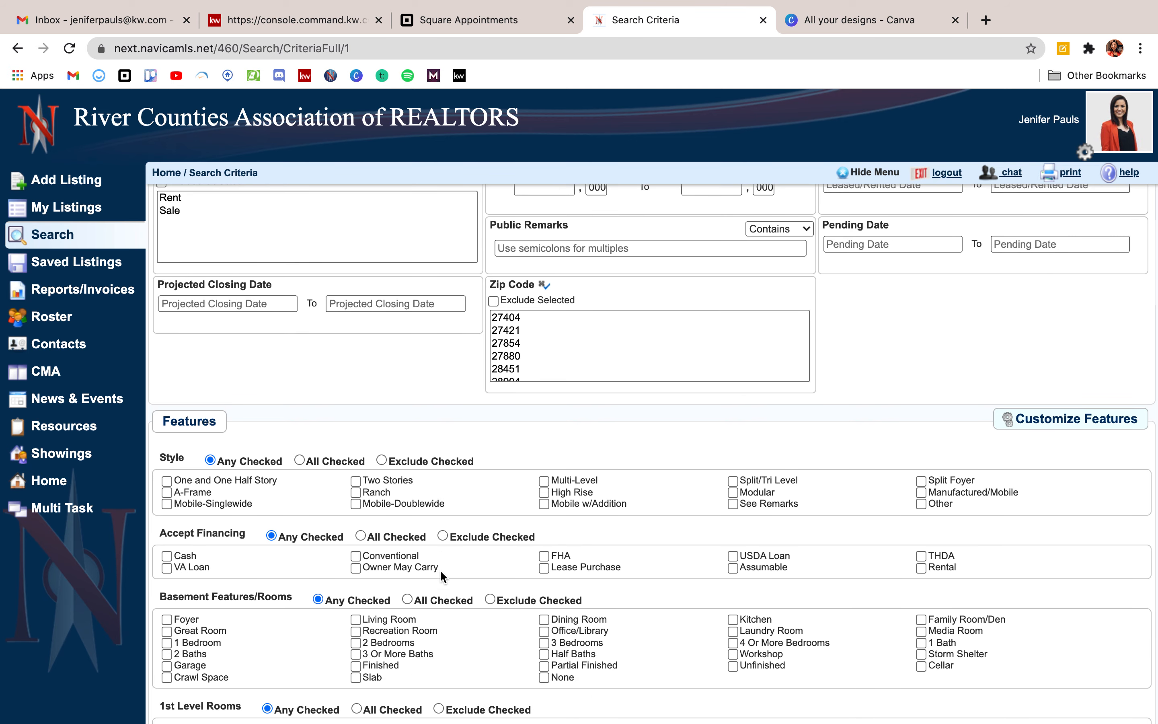
scroll(470, 579, down, 1)
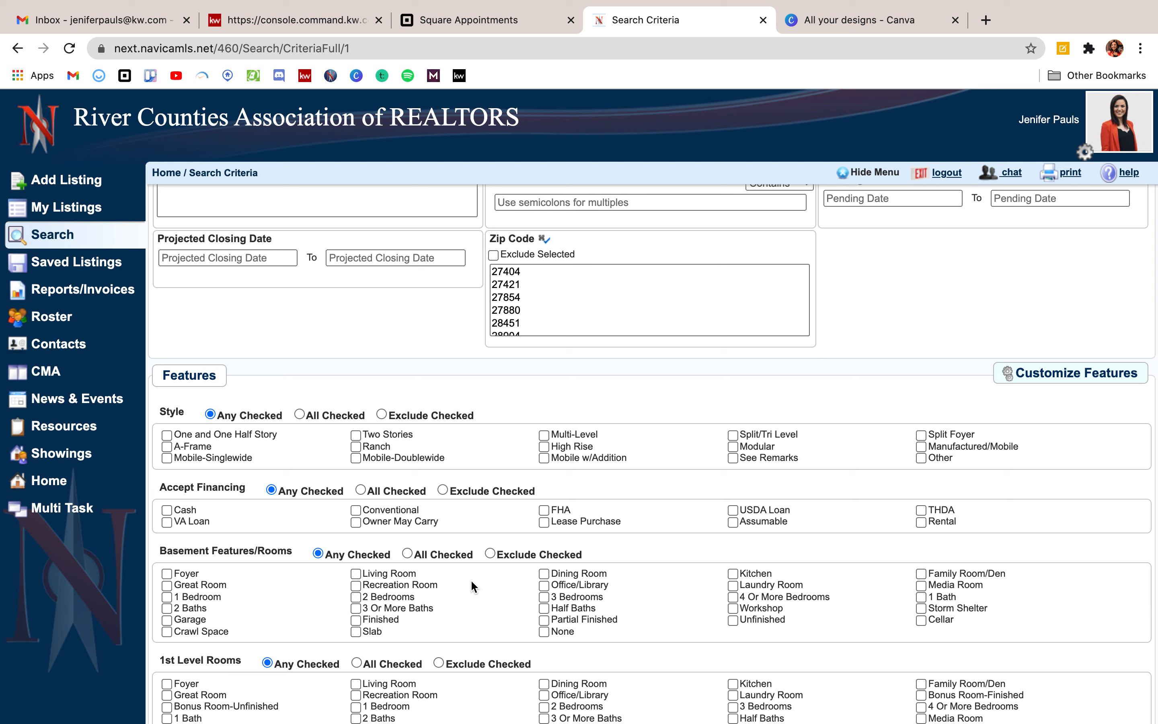
click(544, 510)
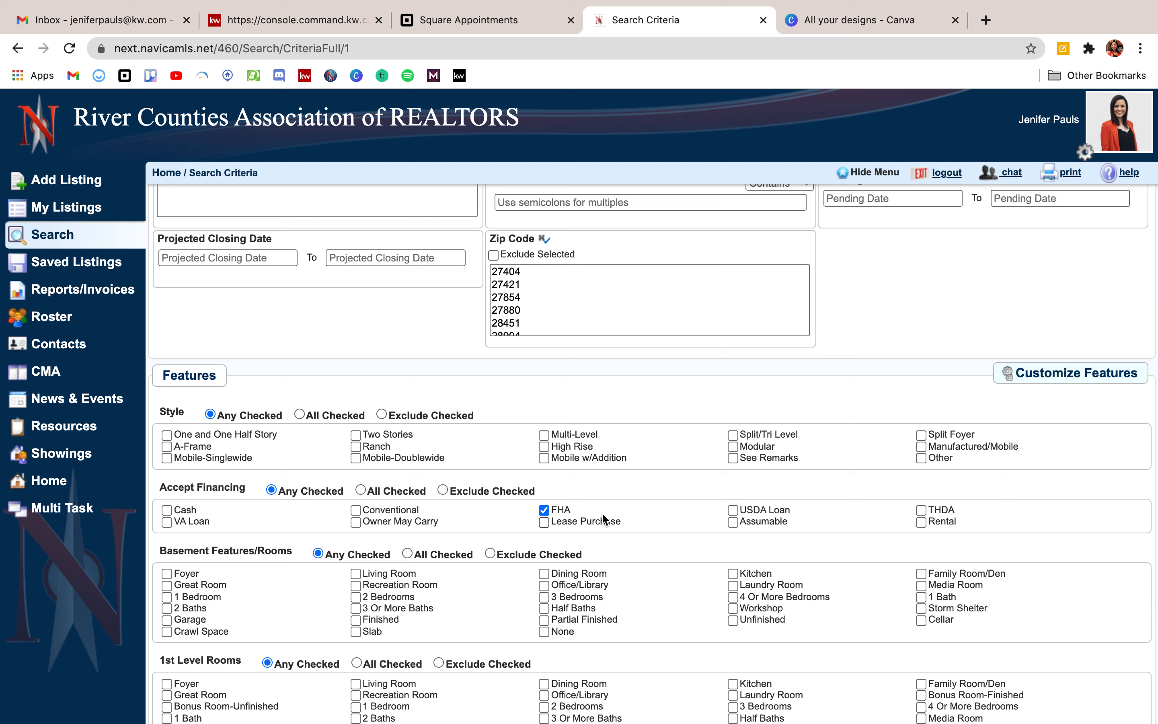
click(543, 510)
scroll(917, 445, down, 1)
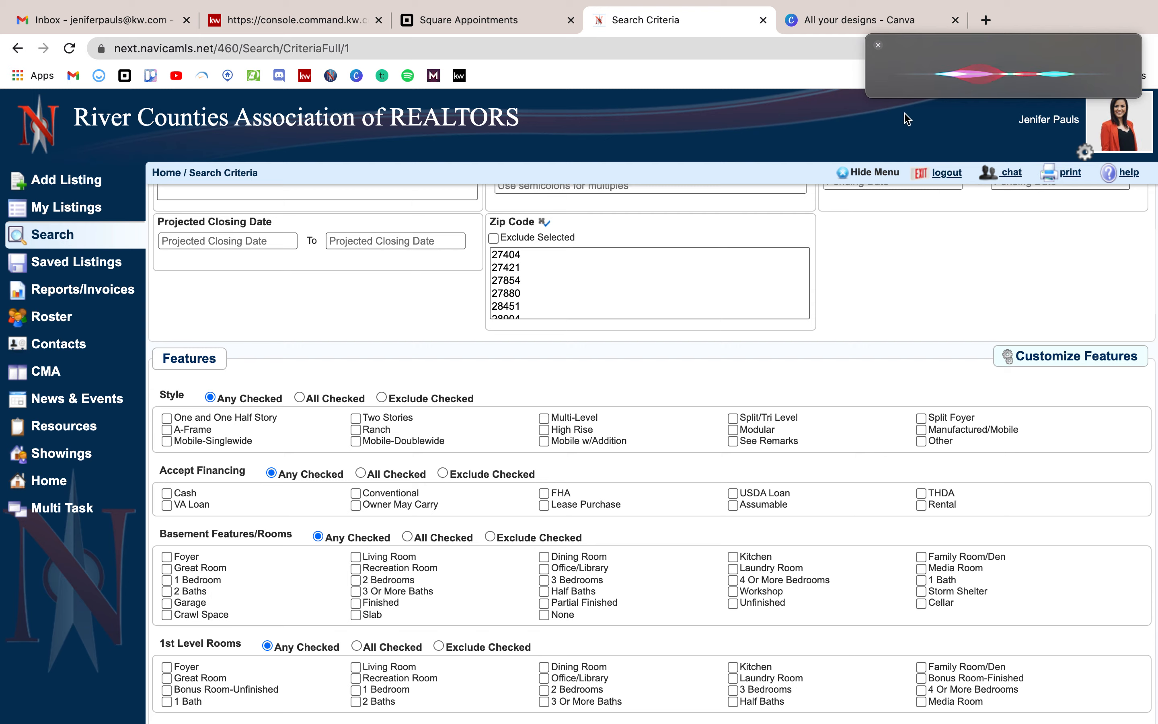
click(878, 45)
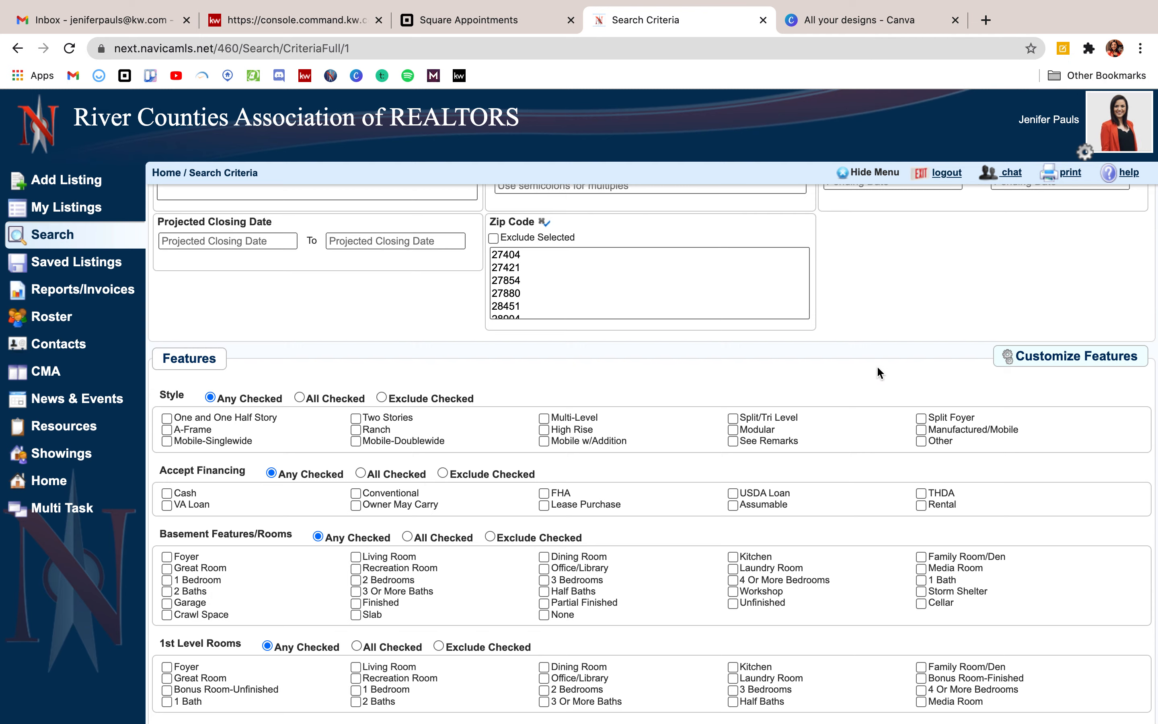
scroll(876, 365, up, 15)
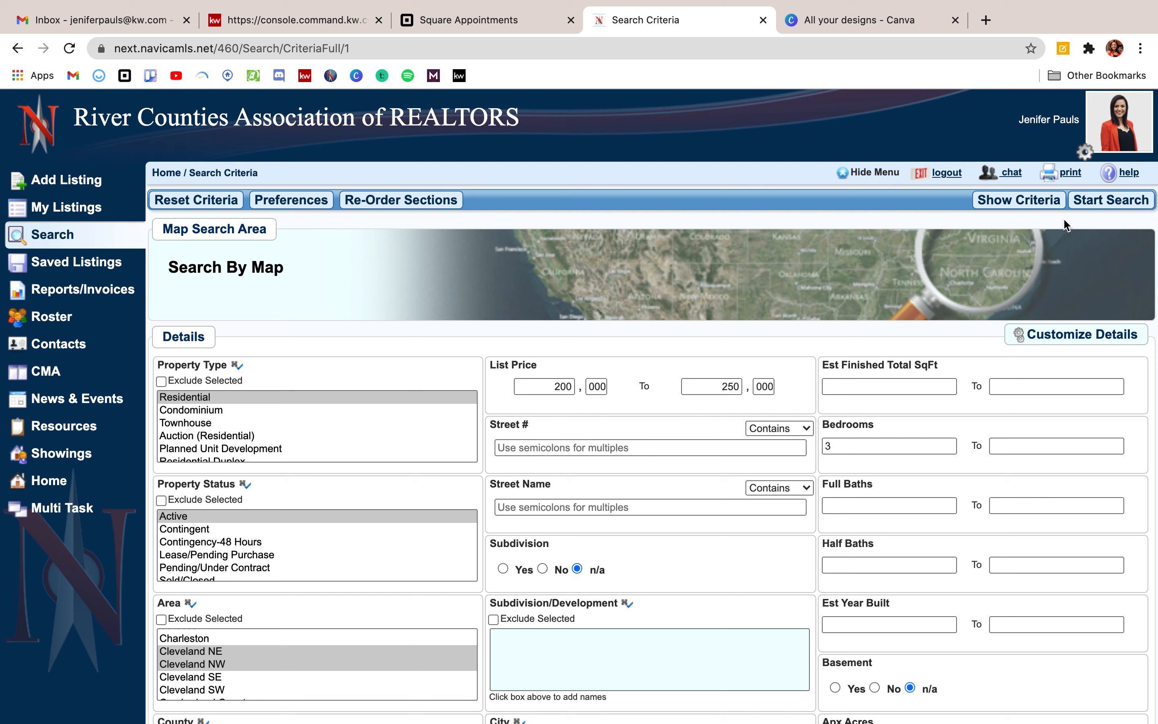
Review the criteria summary, then run the search to list the 7 matching homes.
click(1006, 199)
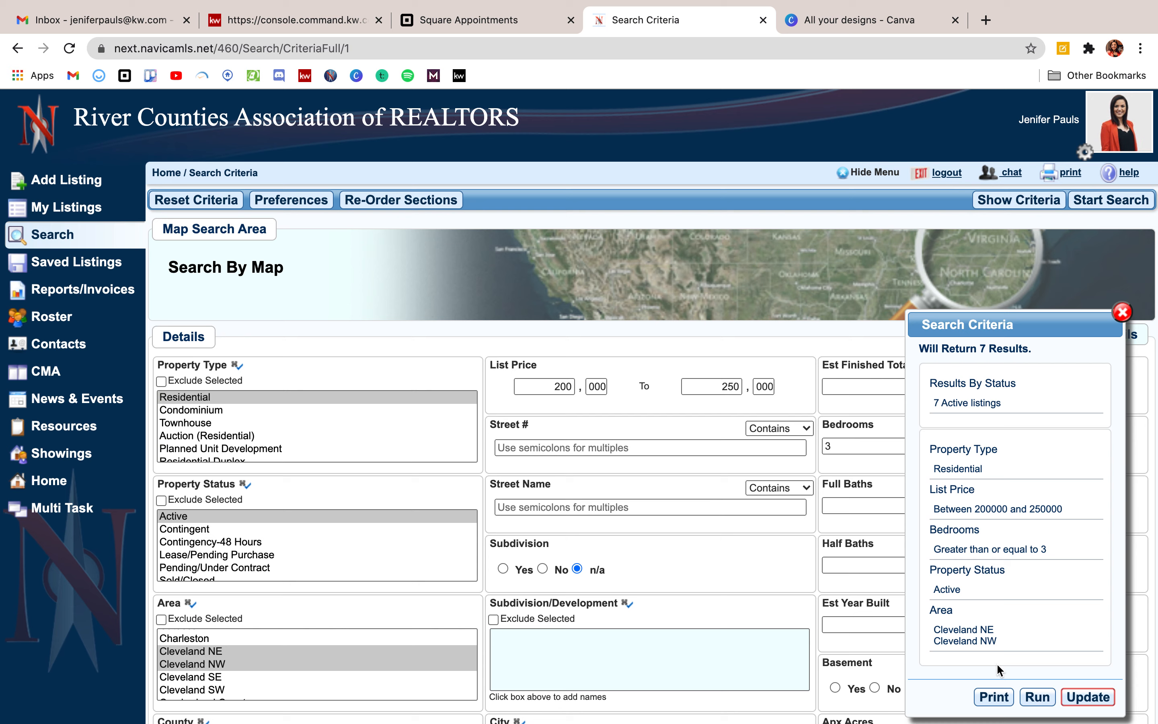
click(1035, 703)
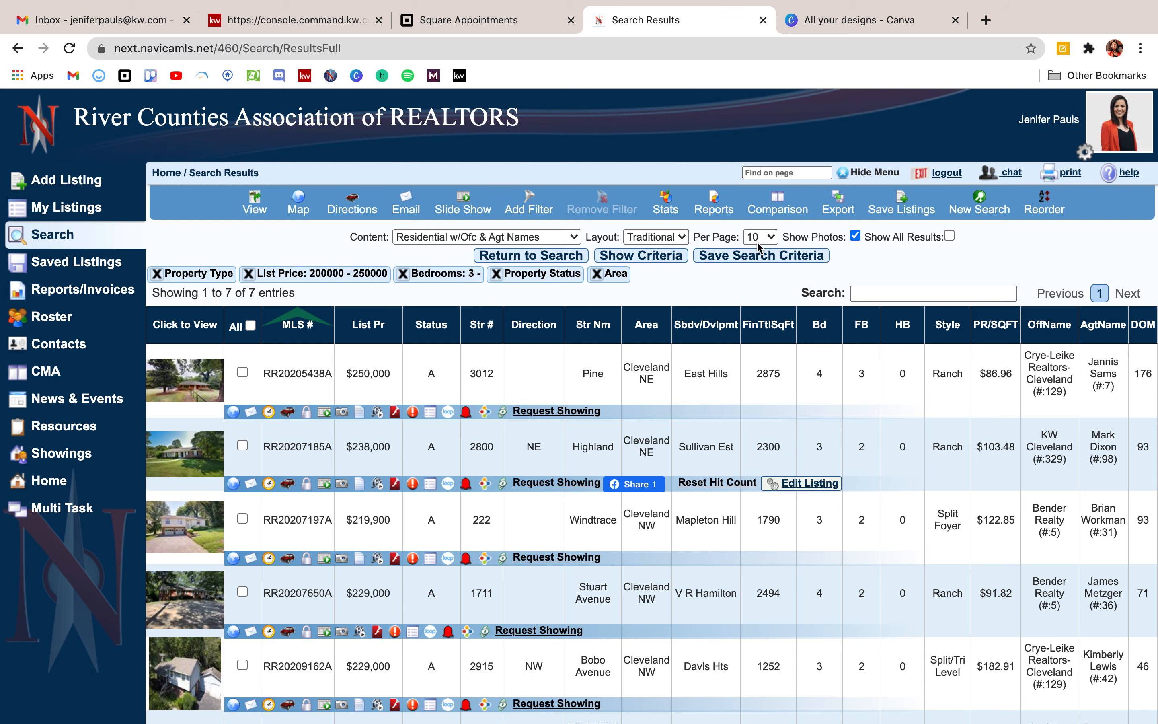
Save the search under a name for the prospect, assigned to a new contact/prospect.
click(767, 266)
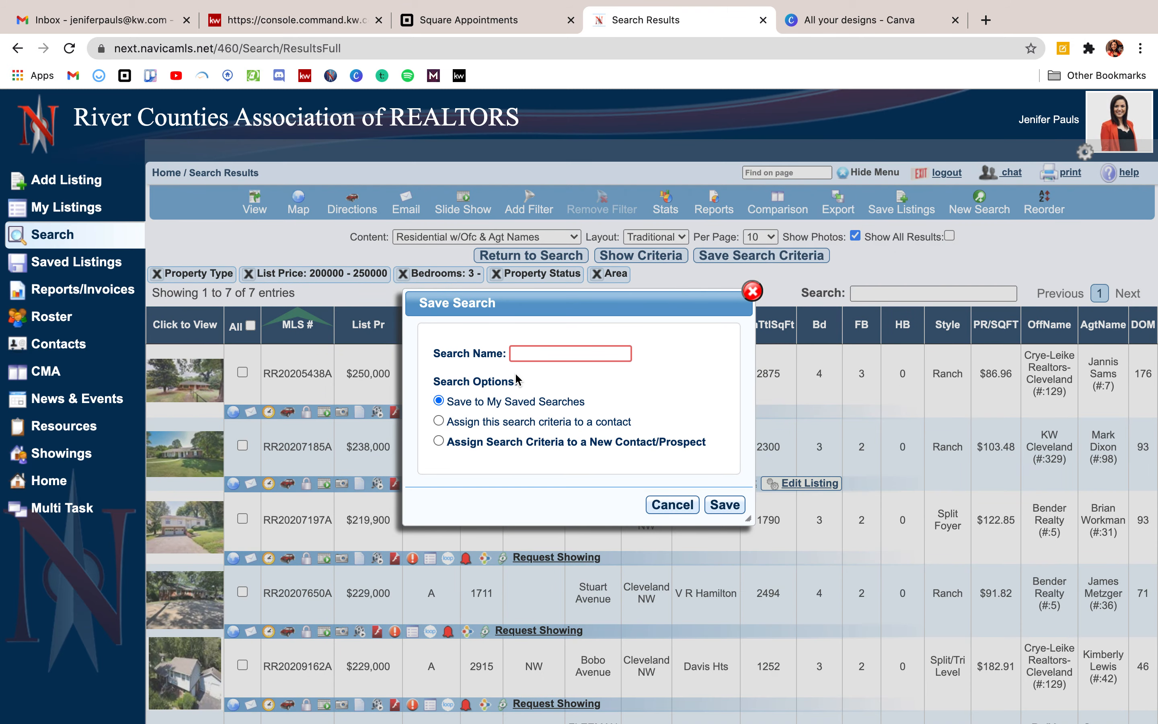
text(Lis)
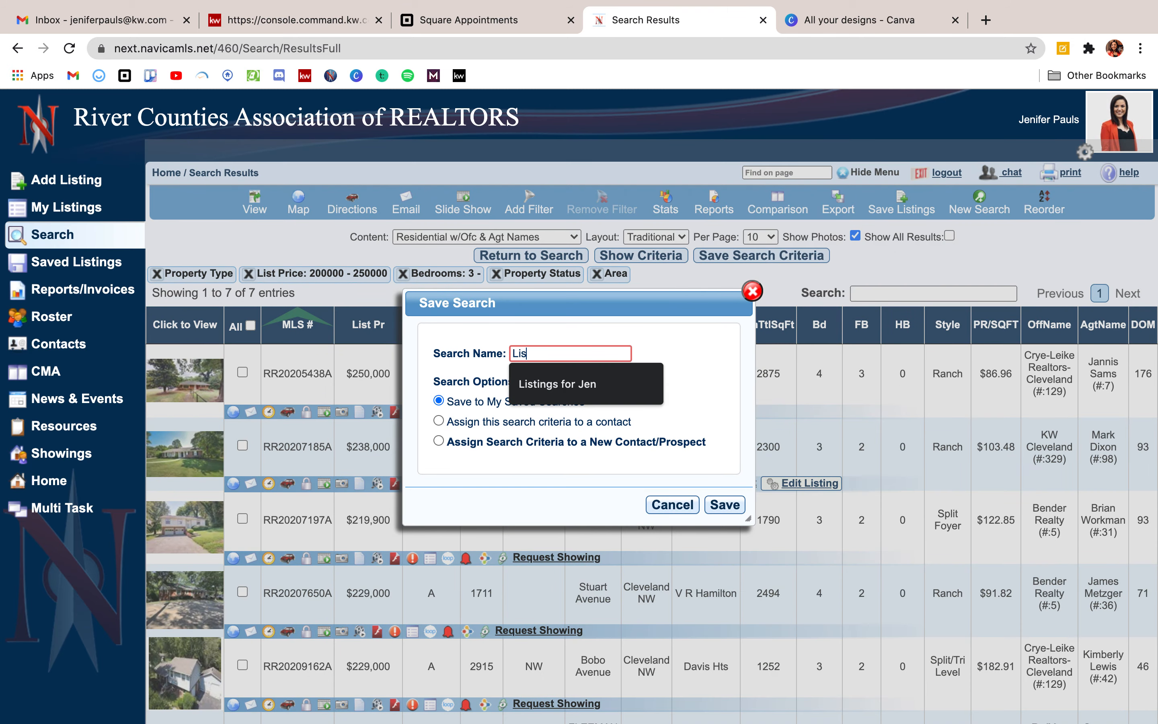
text(tings for John Smith)
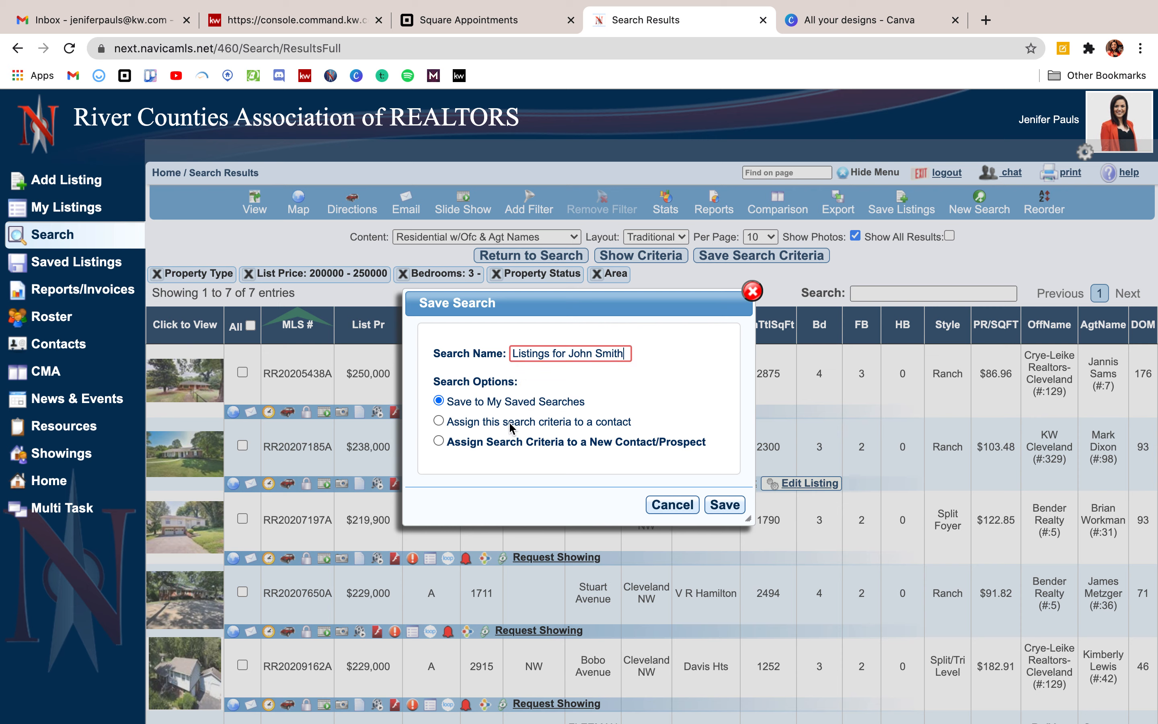
click(448, 442)
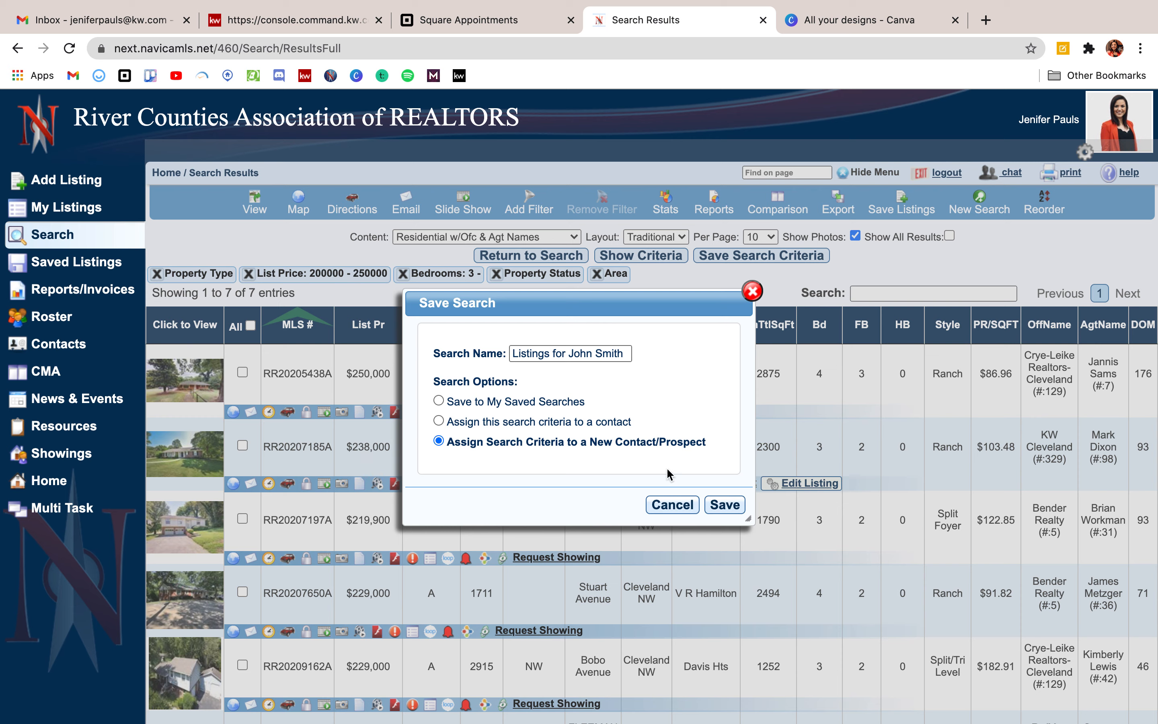
click(724, 505)
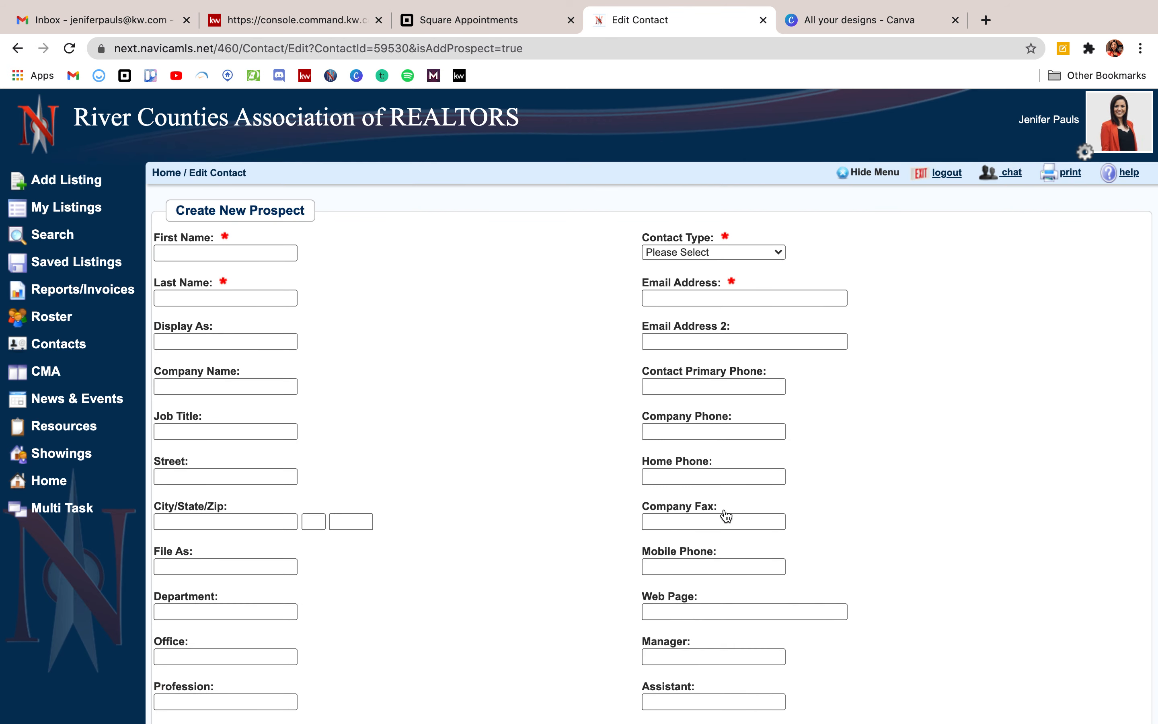
Enter the prospect's first and last name.
click(262, 257)
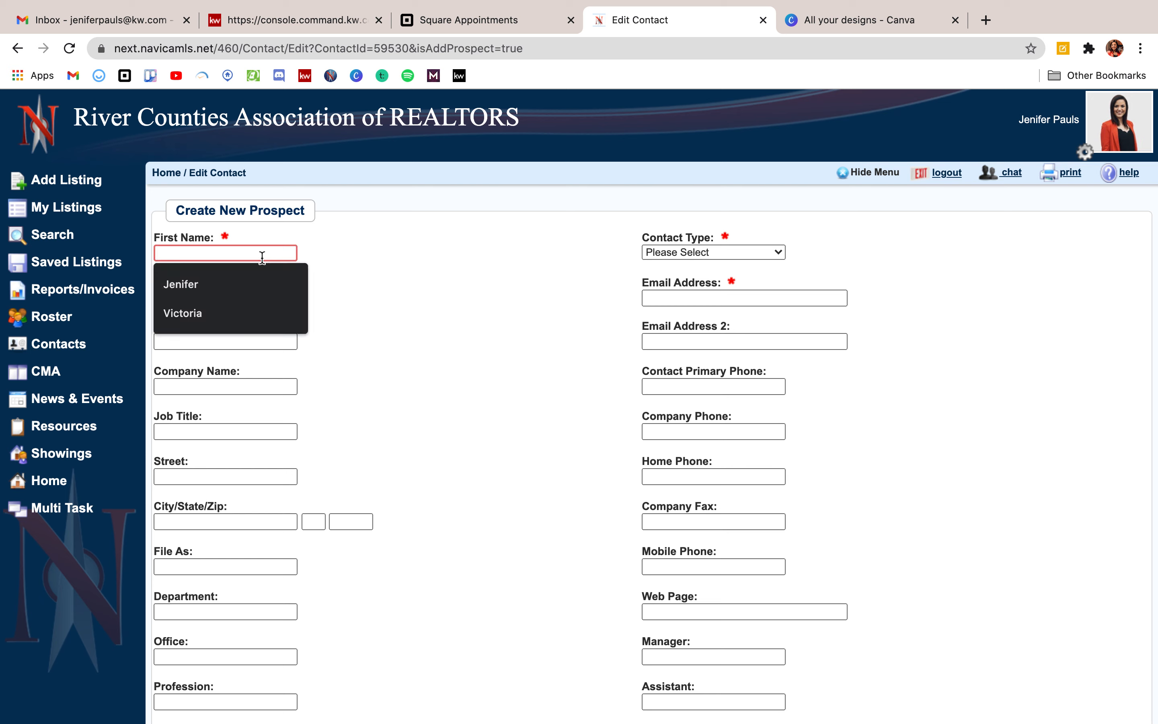
text(John)
click(225, 301)
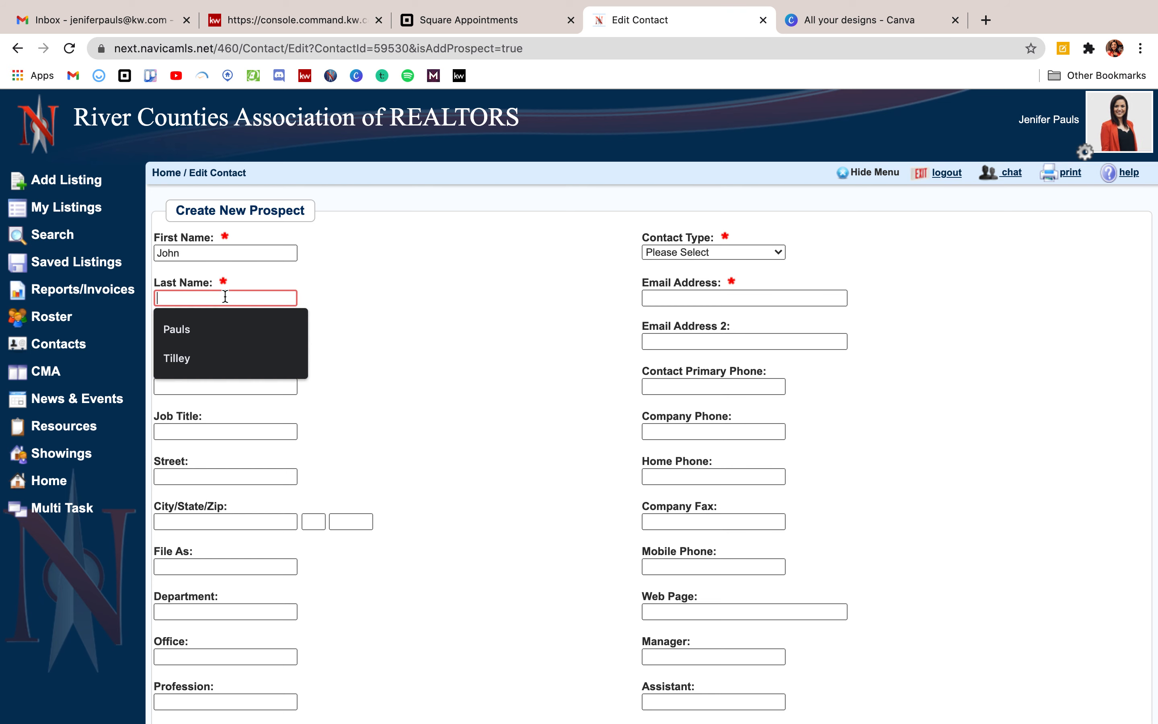
text(Smith)
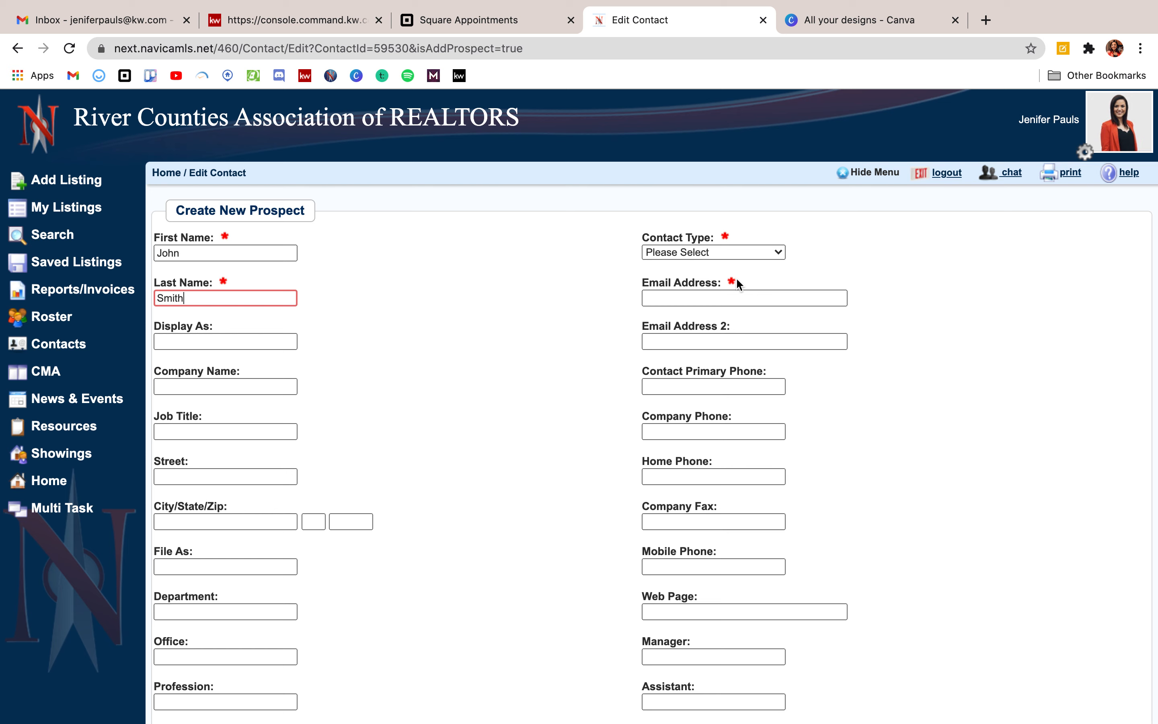
Set the contact type to Buyer and fill in the prospect's e-mail address.
click(740, 255)
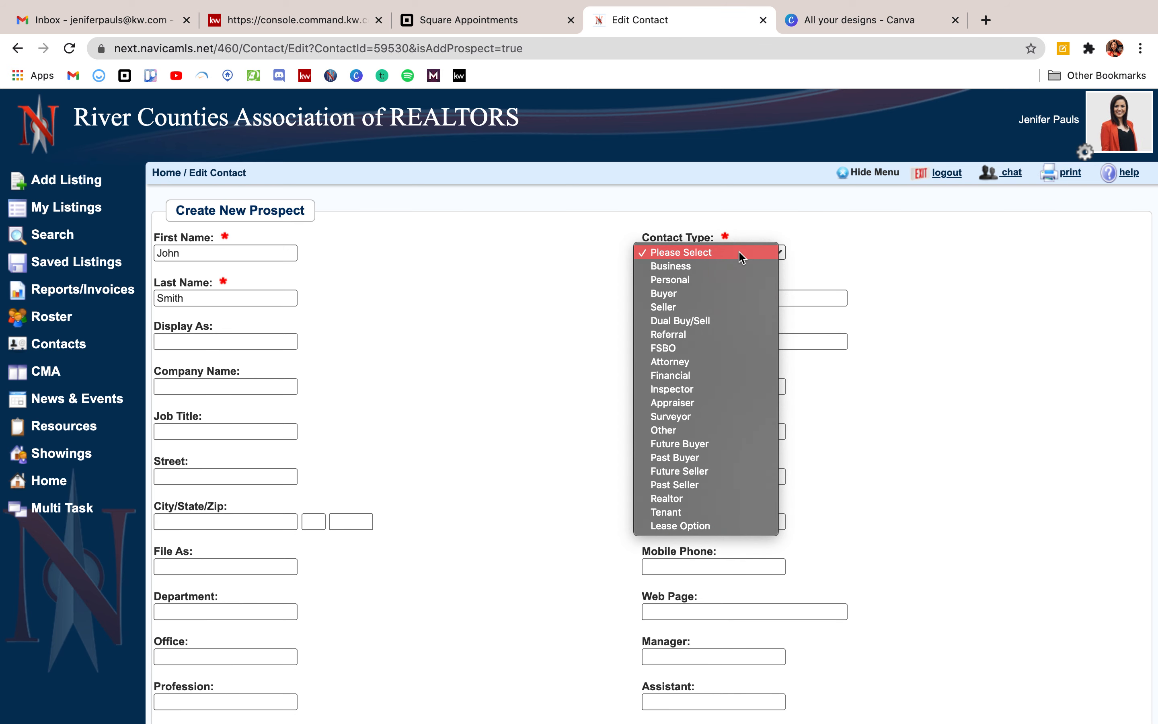
click(714, 294)
click(715, 297)
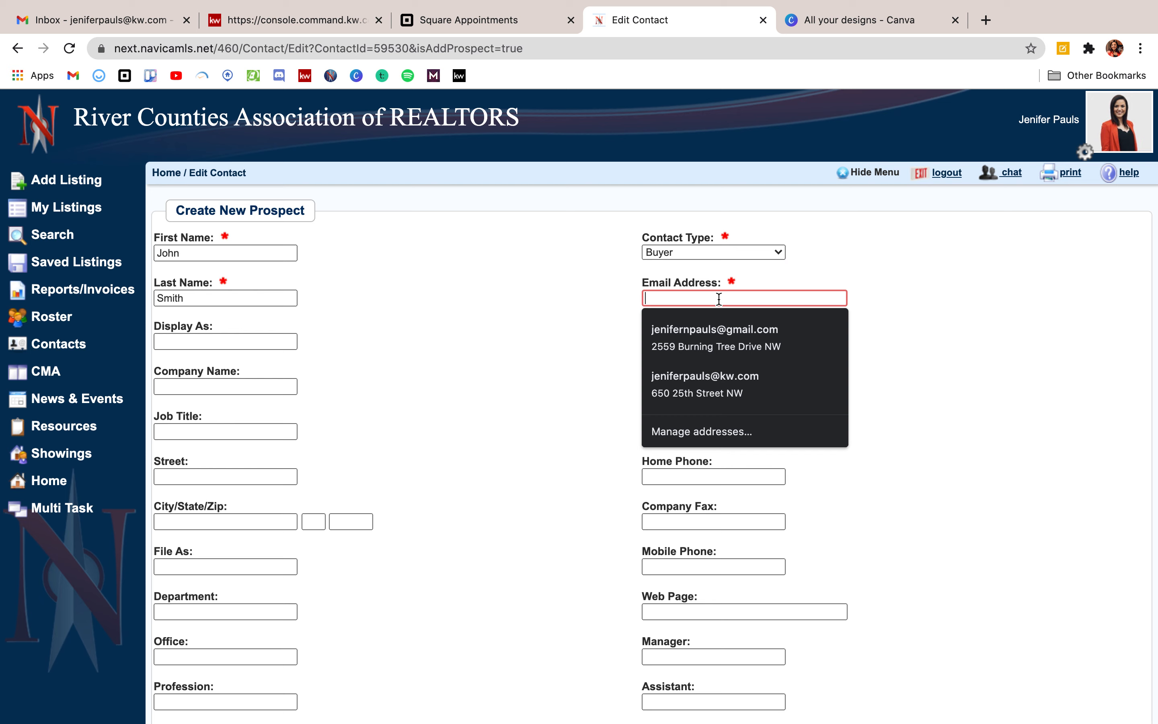
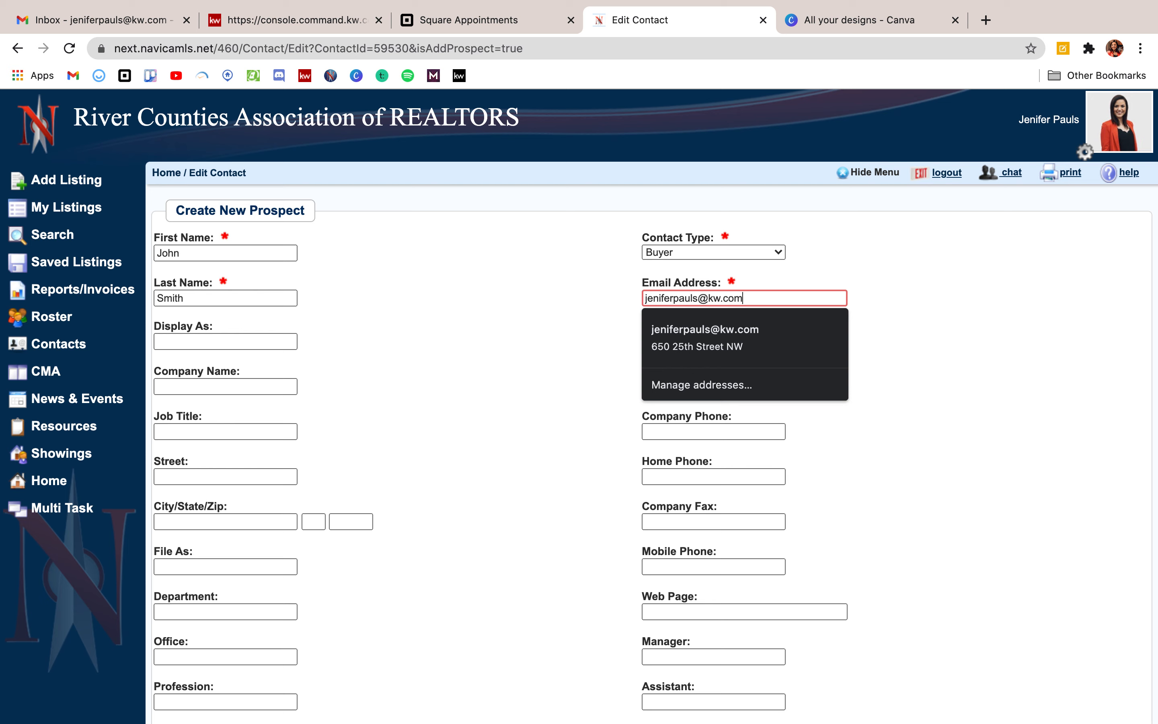
click(913, 321)
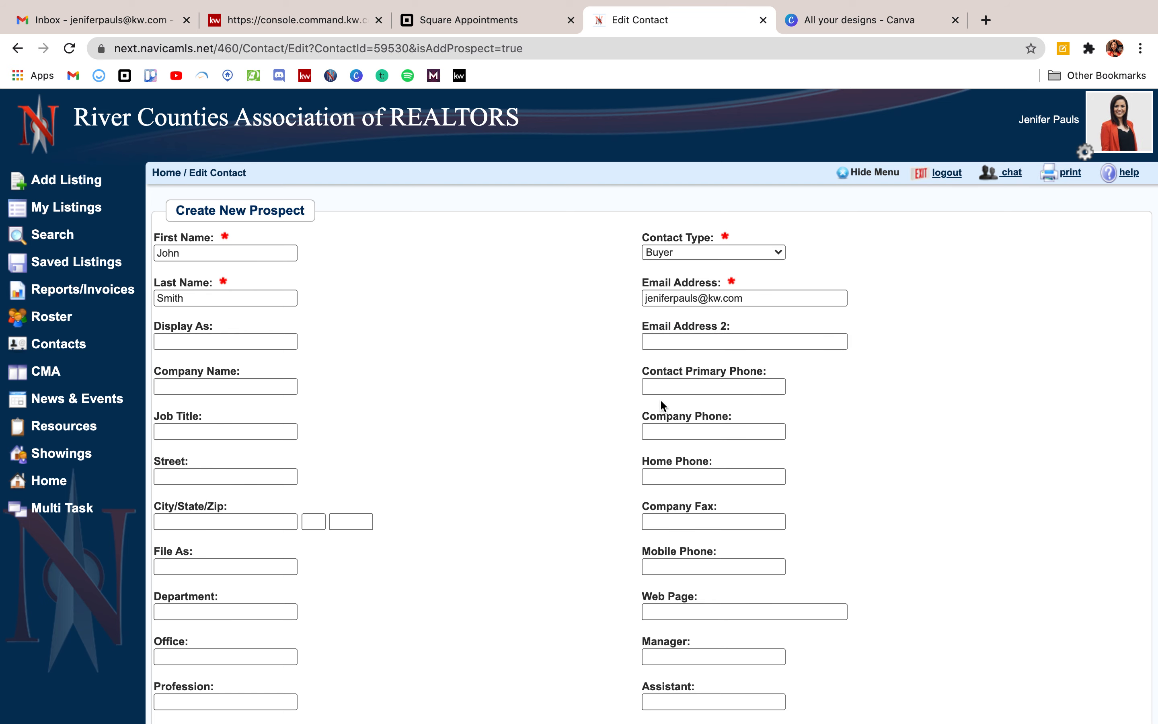
scroll(660, 406, down, 5)
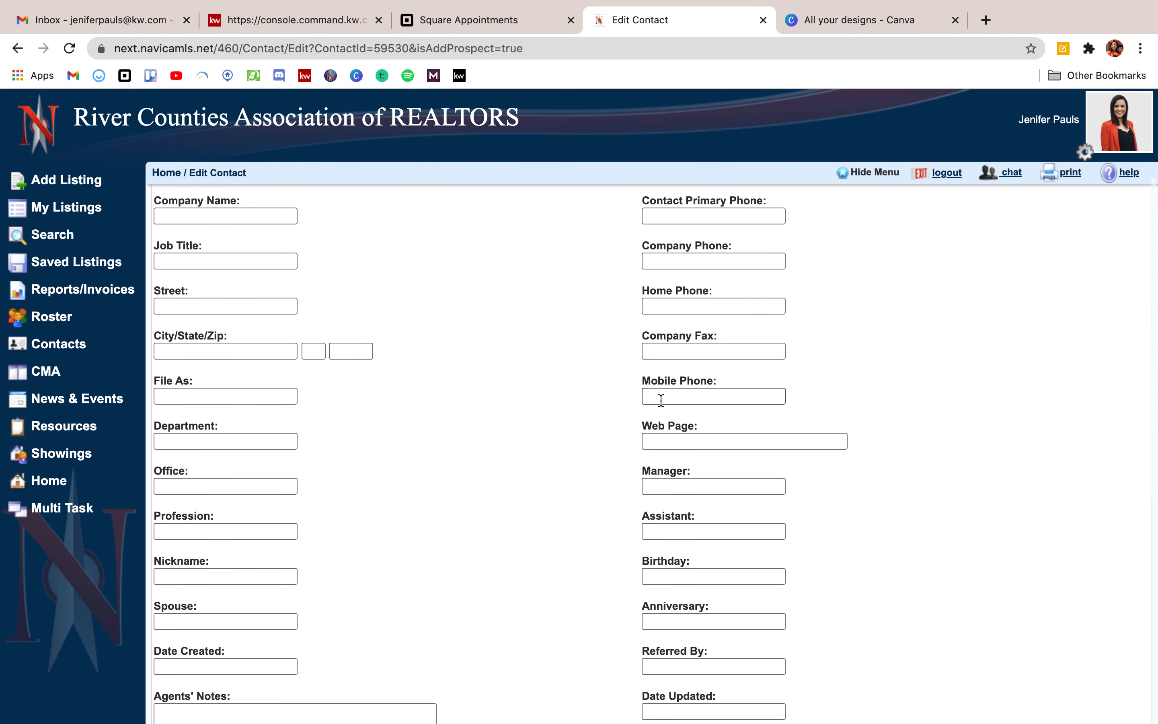
scroll(661, 400, down, 10)
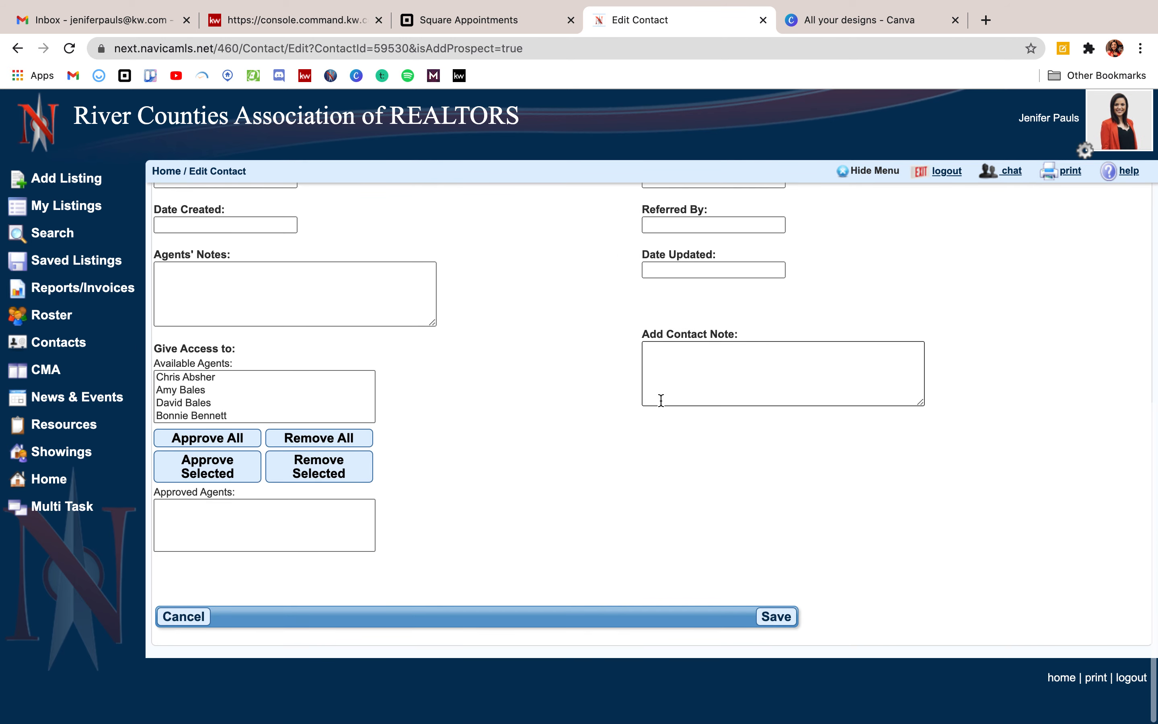
Save the new prospect and set the notice subject to 'New Listings For You!'.
click(763, 618)
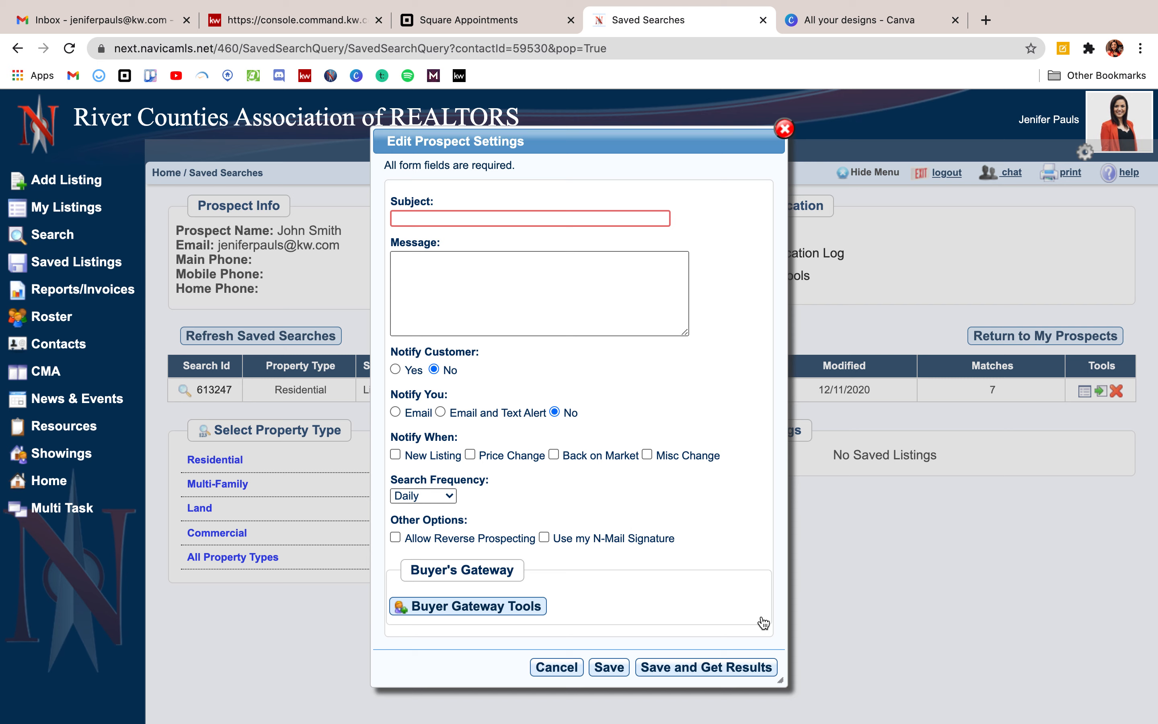
text(New )
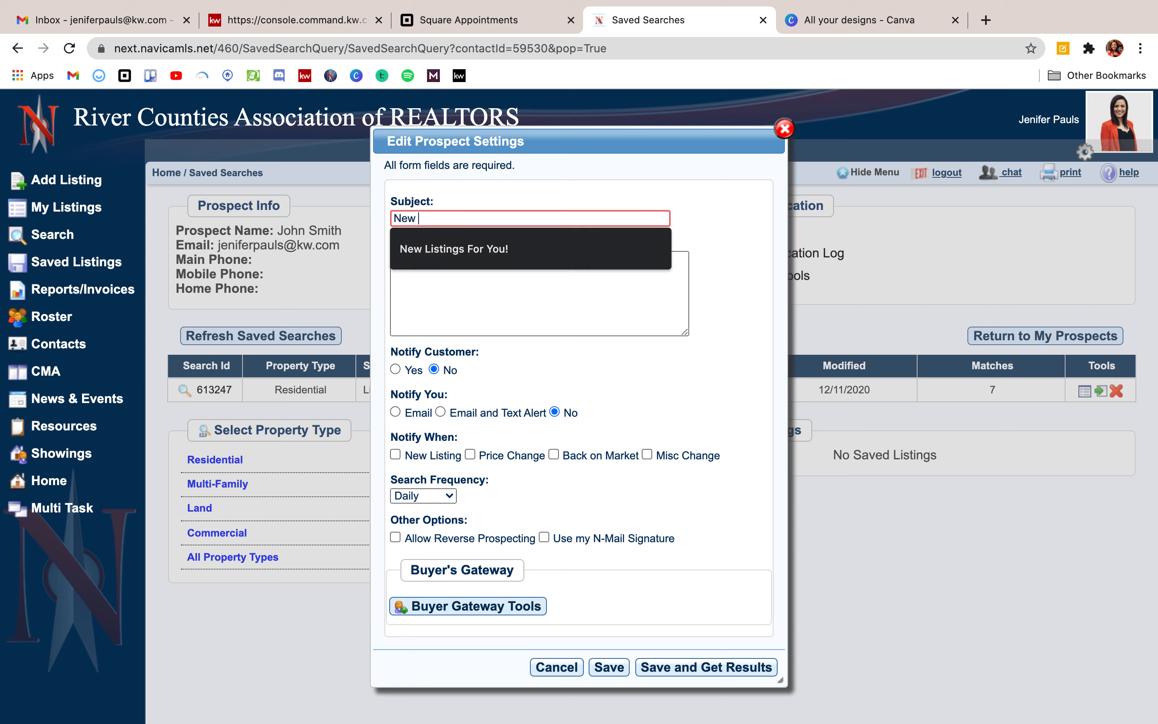
text(Listings For You!)
click(528, 248)
Write the message 'Here are some listings that meet your search criteria. Let me know if you see something you're interested in!'.
click(519, 288)
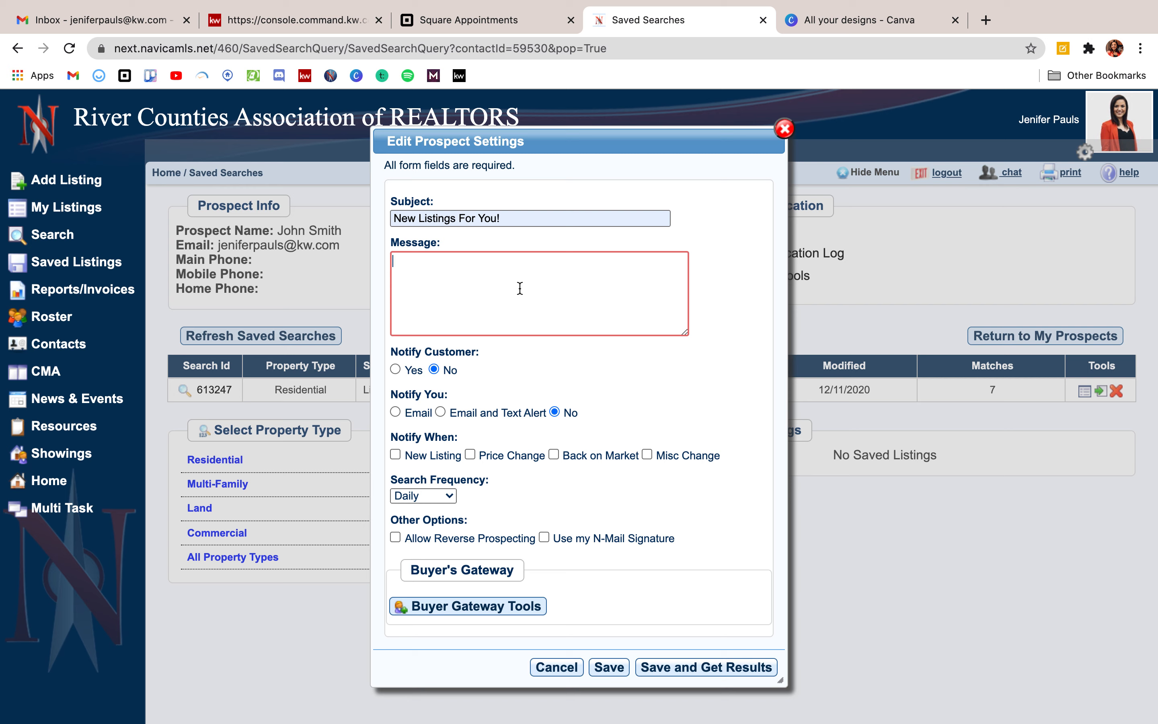
text(Here i)
key(BackSpace)
text(are some listings)
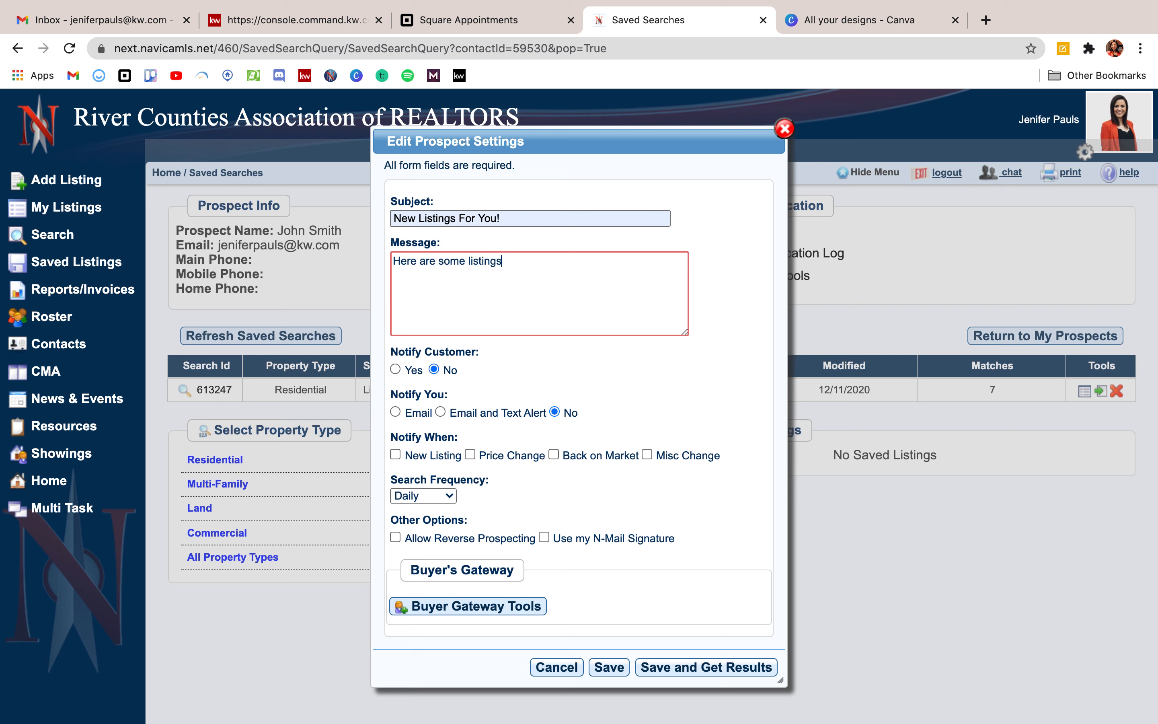
text( that meet your search criteria. Le)
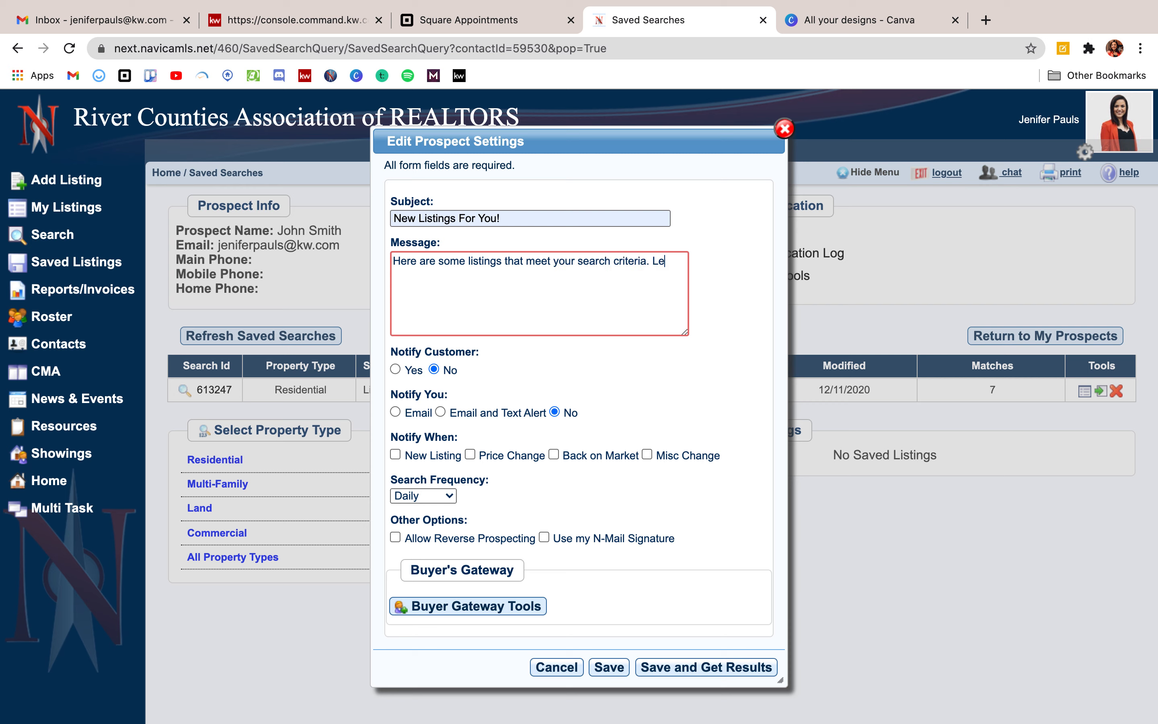
text(t me know if you see something you're intre)
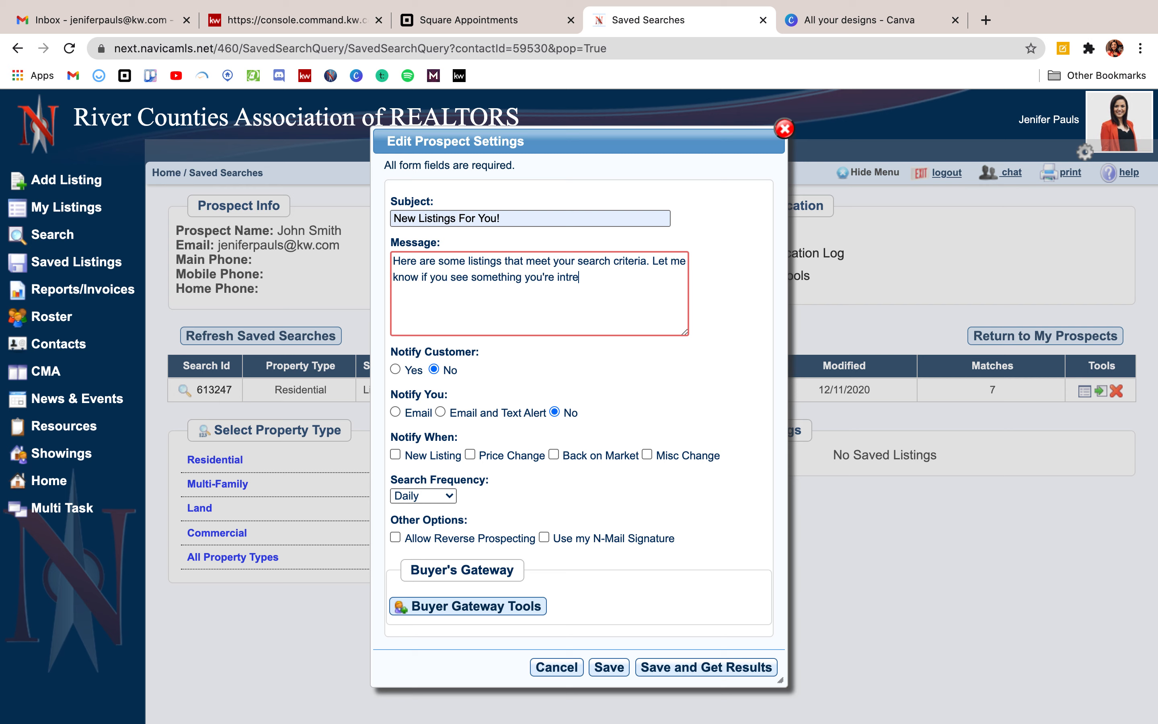
key(BackSpace)
key(BackSpace)
text(erested in!)
Turn on customer and email alerts for New Listing, Price Change, Back on Market, checked Hourly.
click(398, 369)
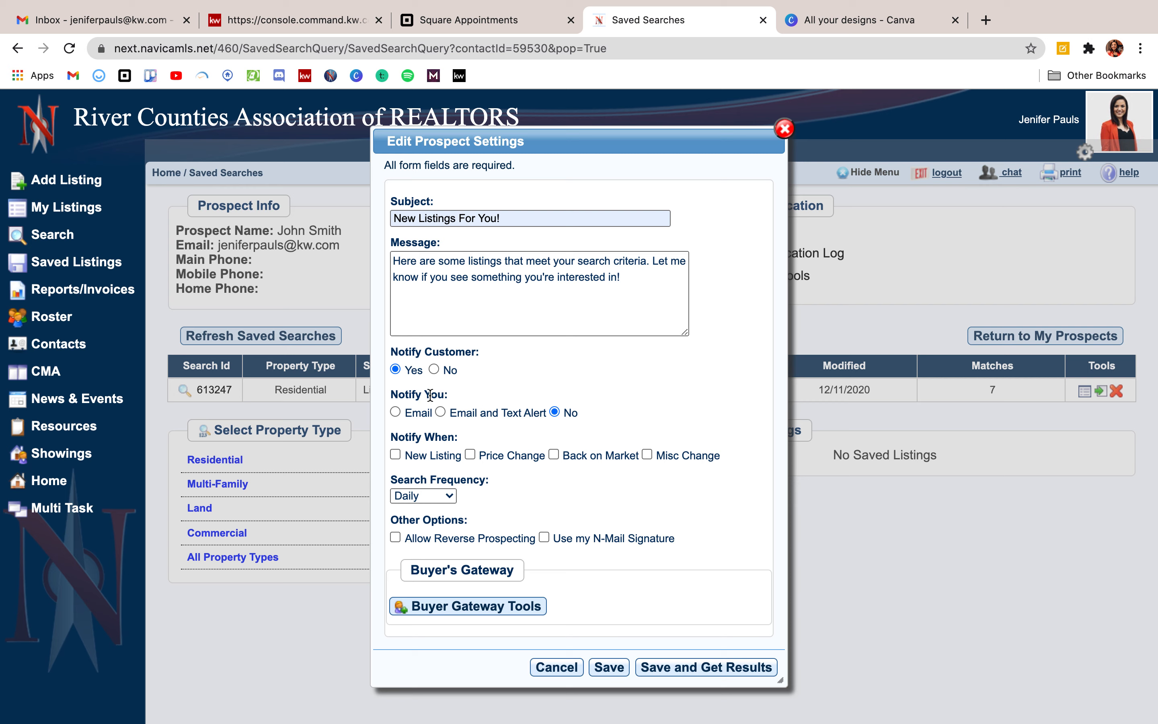
click(396, 412)
scroll(410, 411, down, 1)
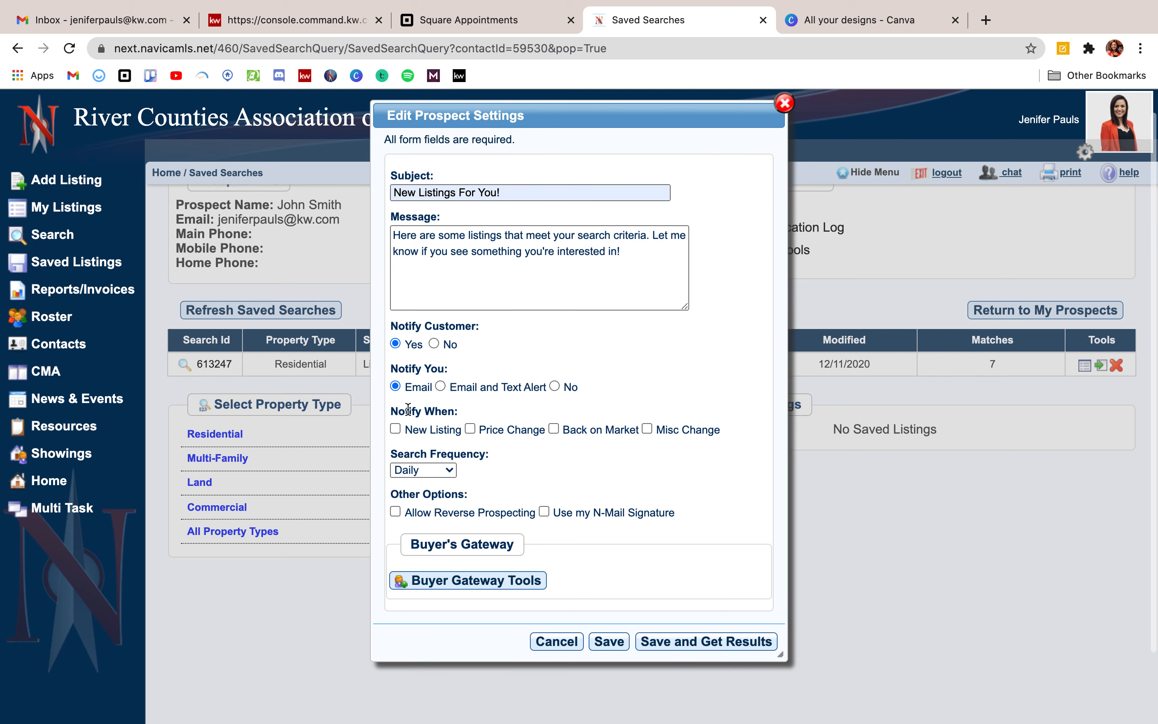
click(395, 428)
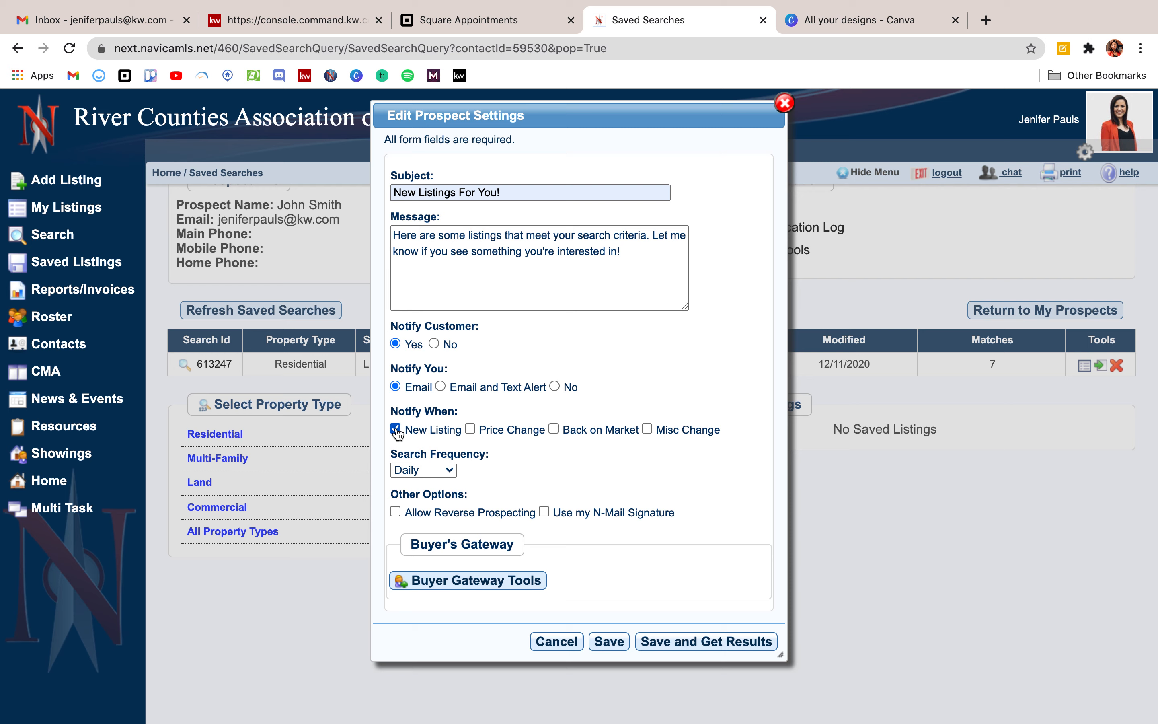
click(470, 428)
click(554, 429)
click(423, 471)
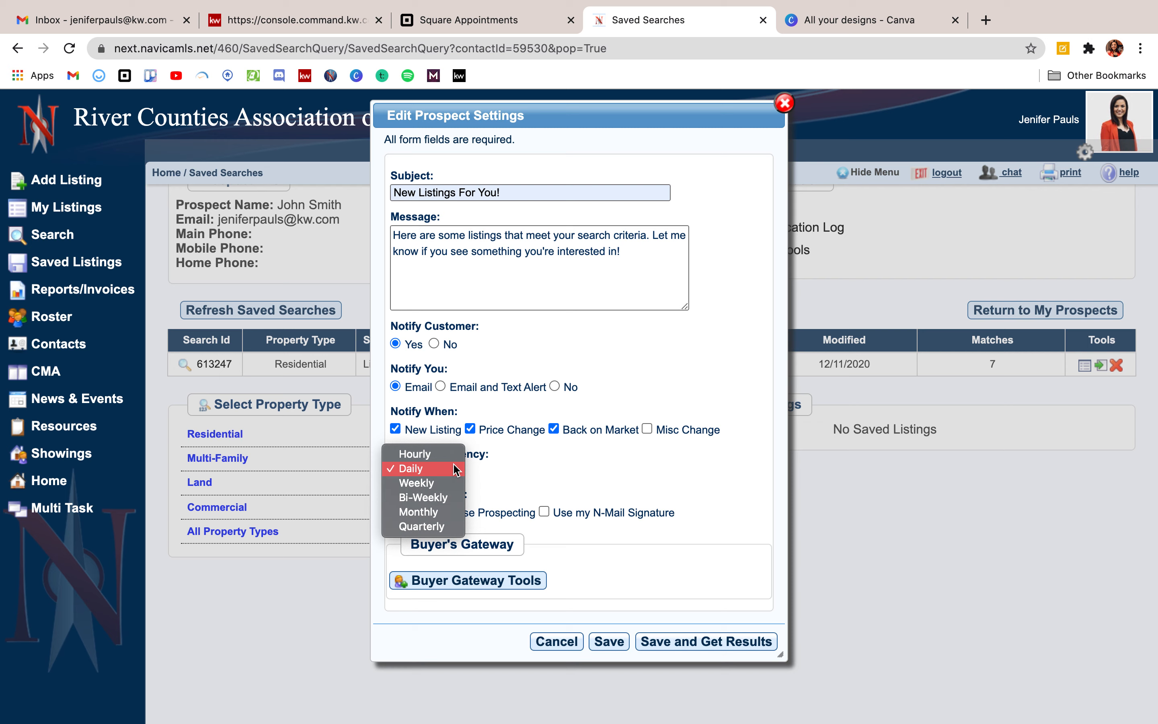
click(449, 455)
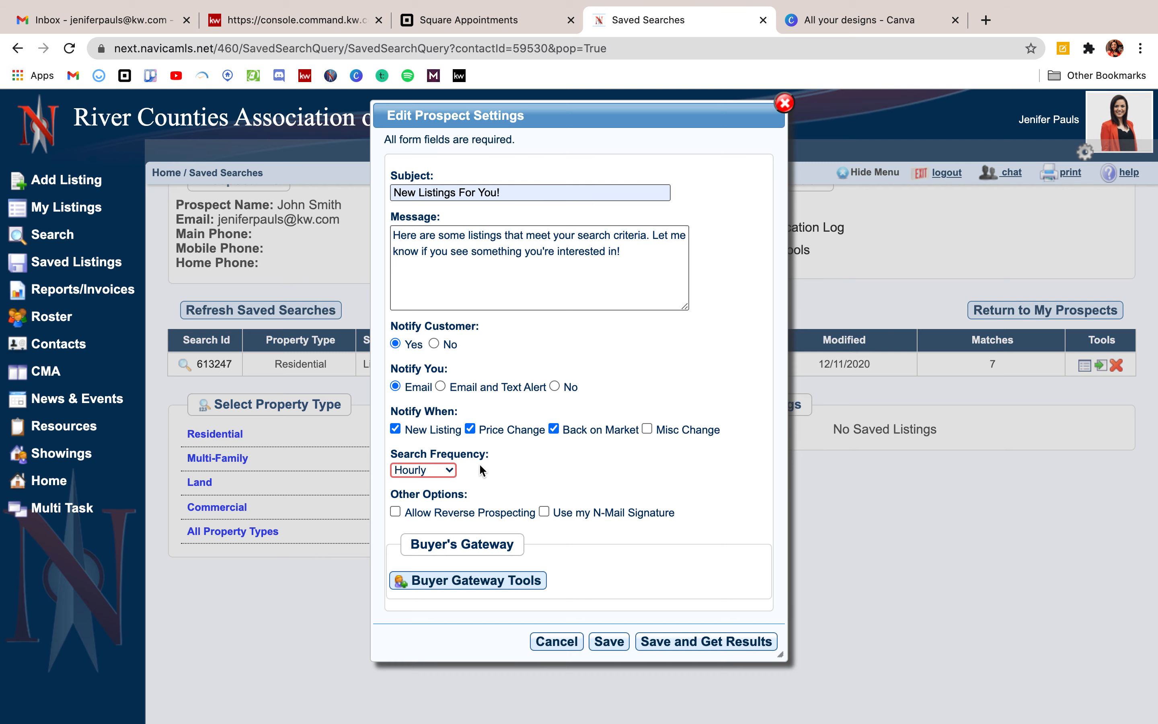
Tick 'Use my N-Mail Signature' under Other Options.
scroll(478, 464, down, 2)
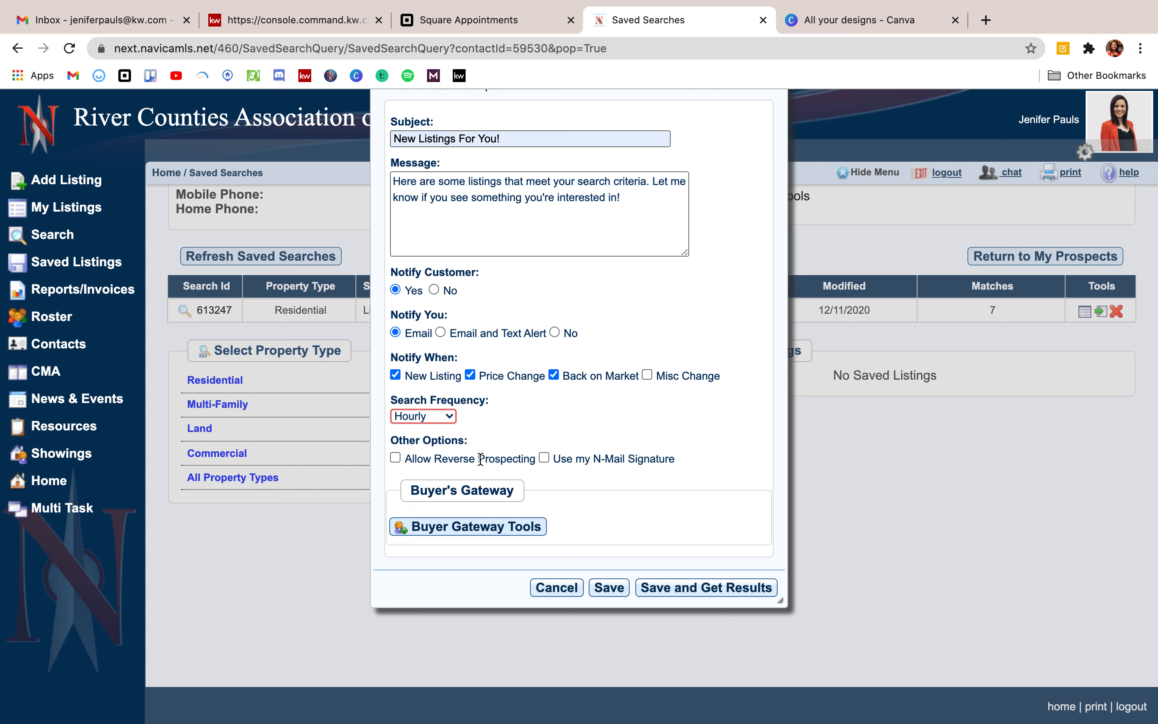
click(545, 458)
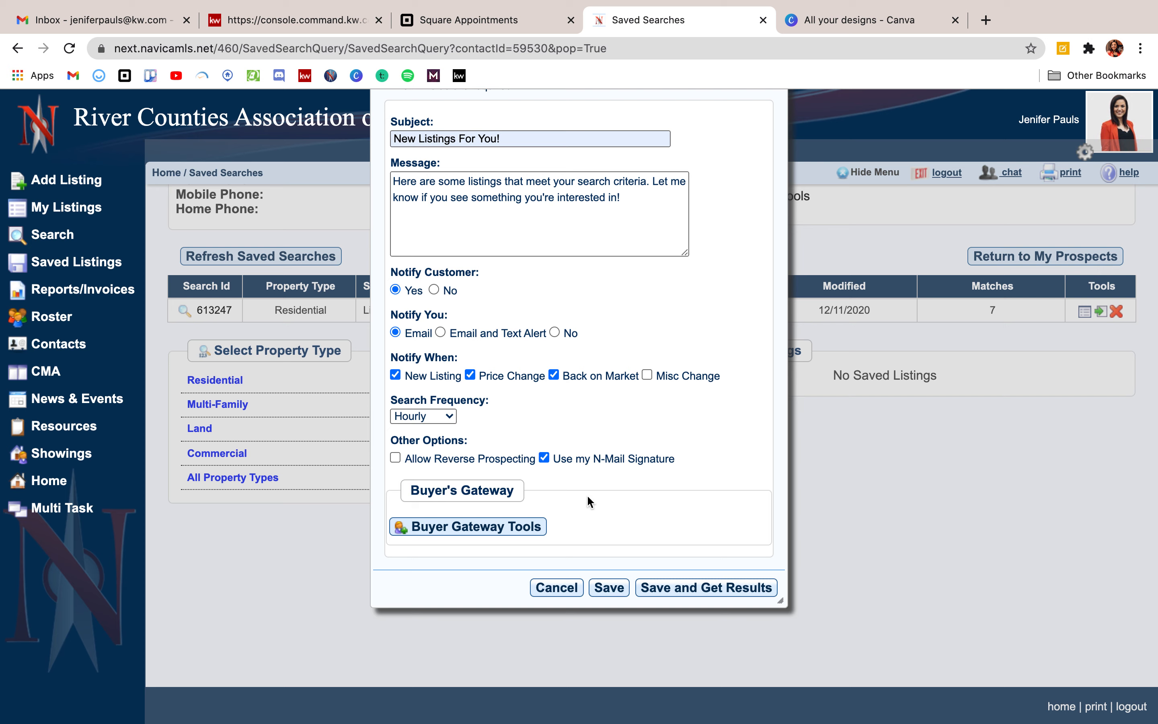
Save the settings and get the 7 results, dismissing the not-yet-emailed alert.
click(710, 589)
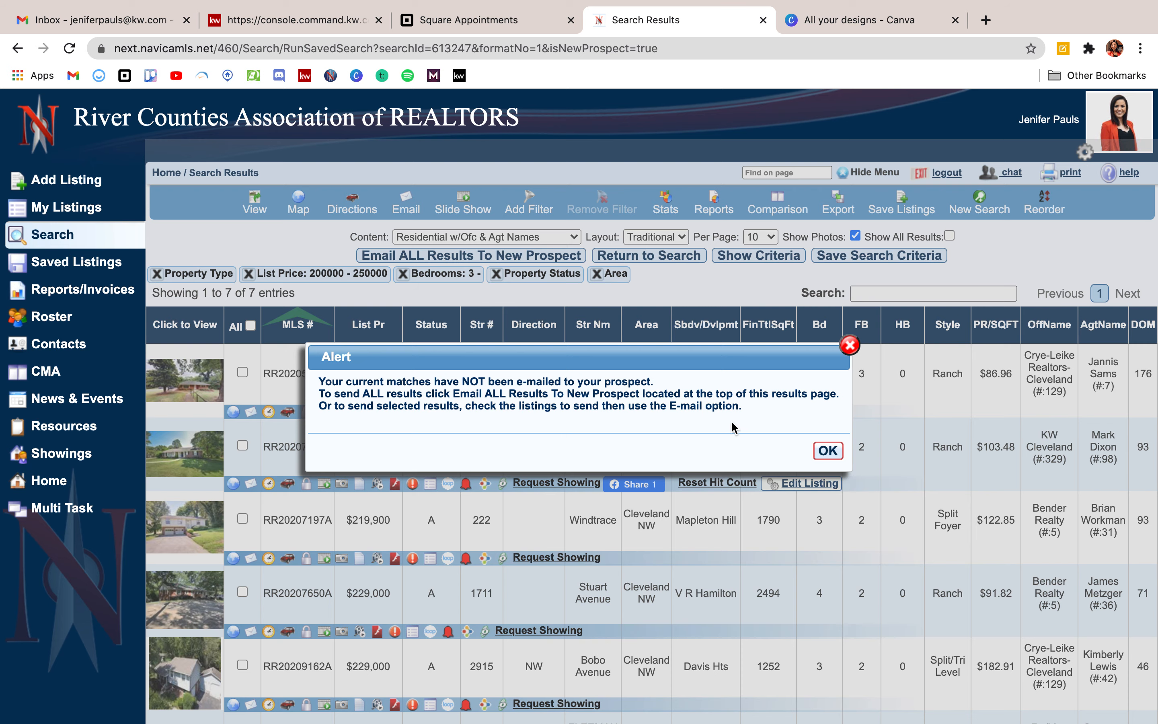
click(830, 452)
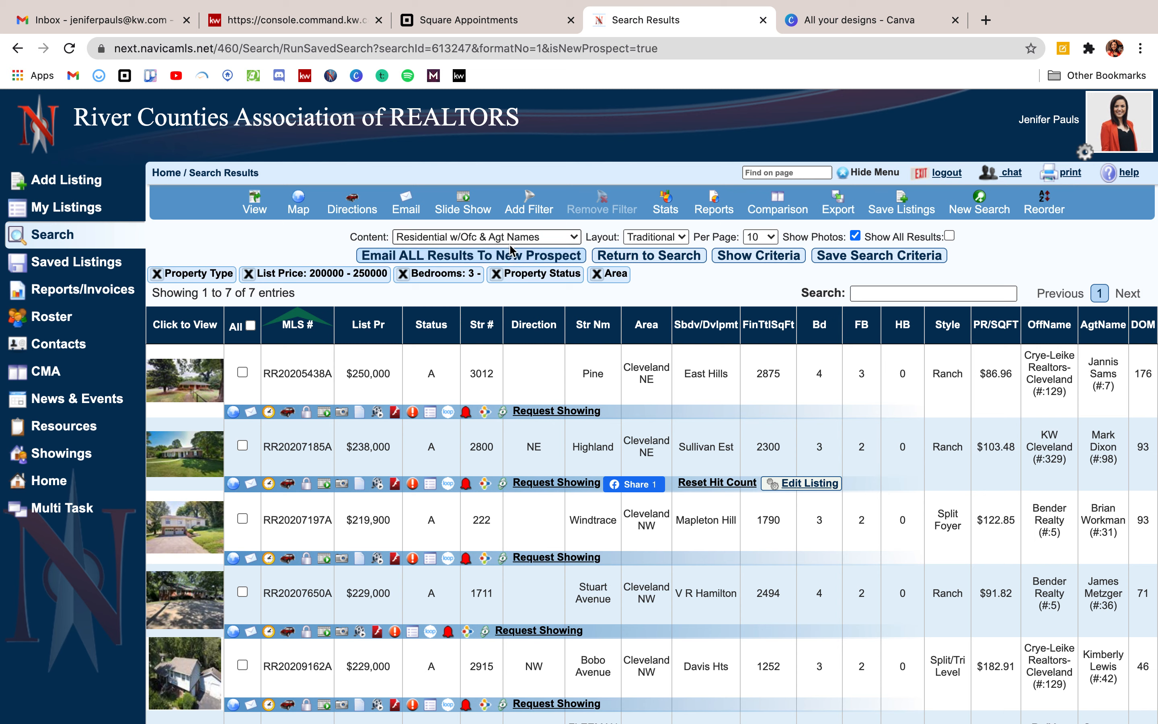
Email all results to the prospect, then mark listings RR20205438A, RR20207185A, RR20207197A, RR20207650A and RR20209162A.
click(526, 257)
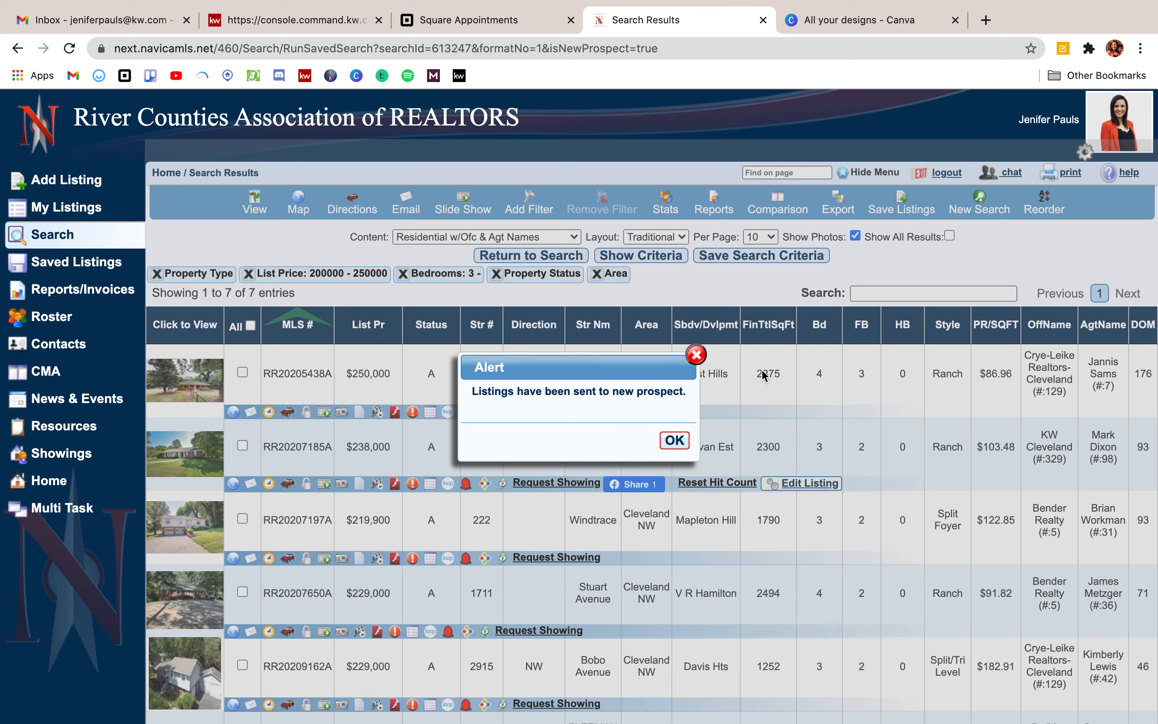
click(679, 440)
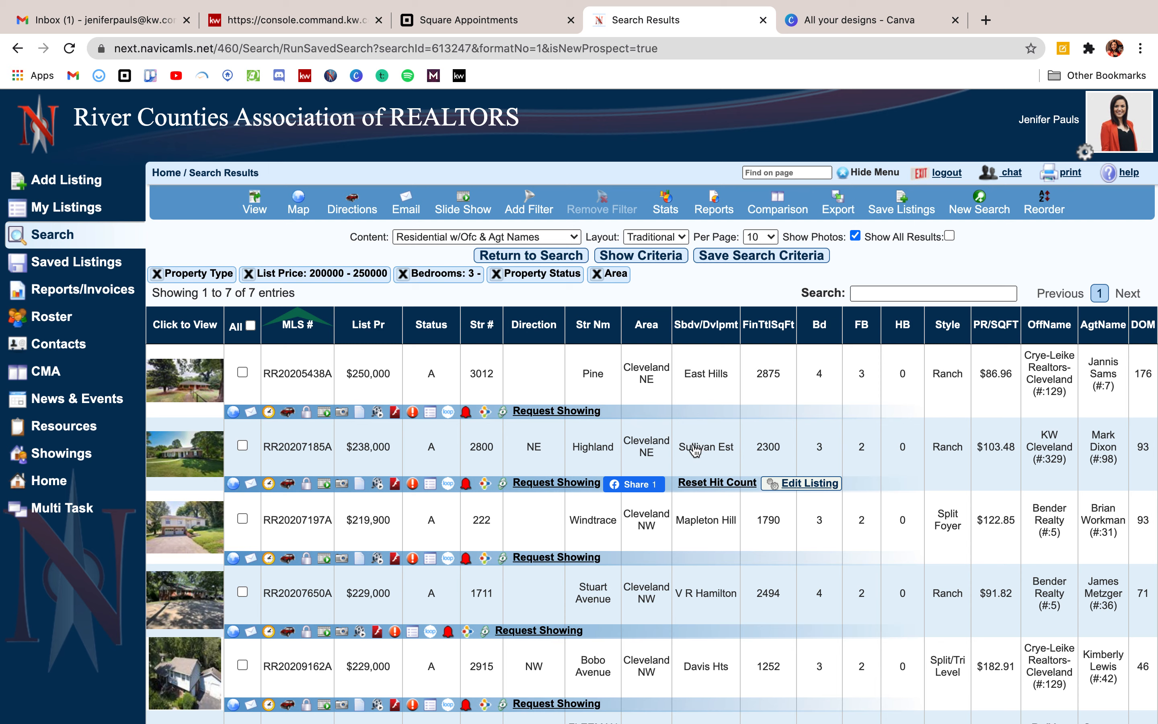
click(242, 372)
click(242, 445)
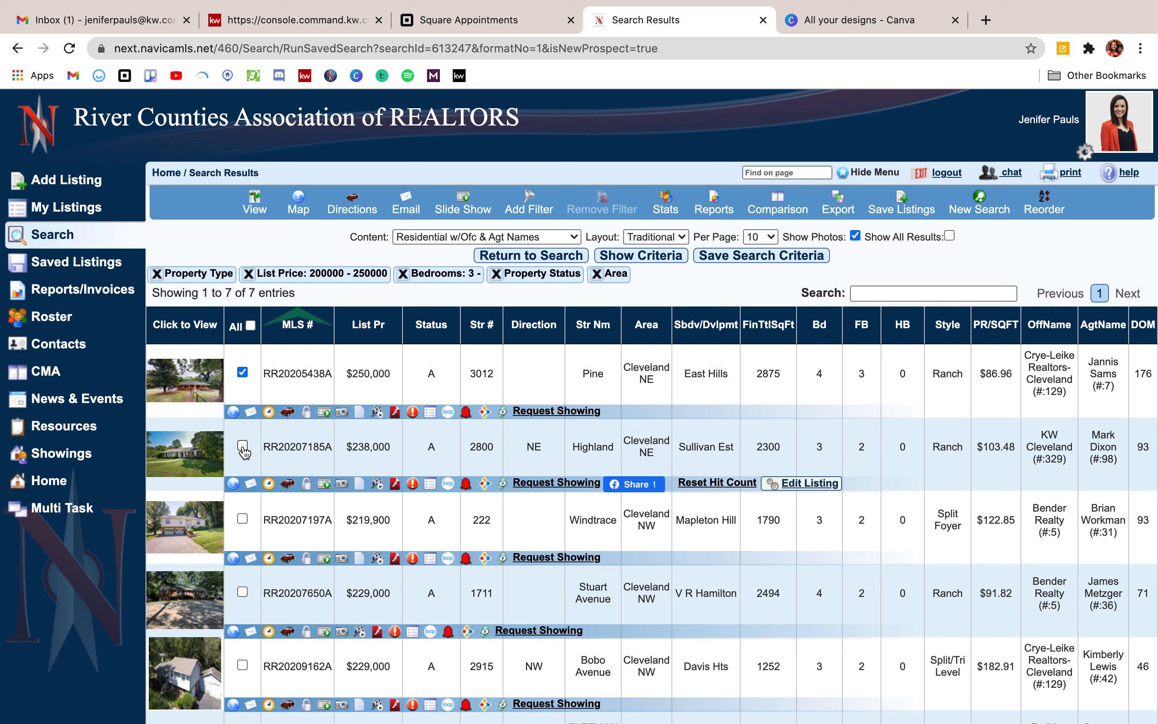
click(243, 520)
click(242, 592)
click(243, 664)
Open the Email Listing form for the five marked listings, review its message fields, then close it unsent.
click(406, 206)
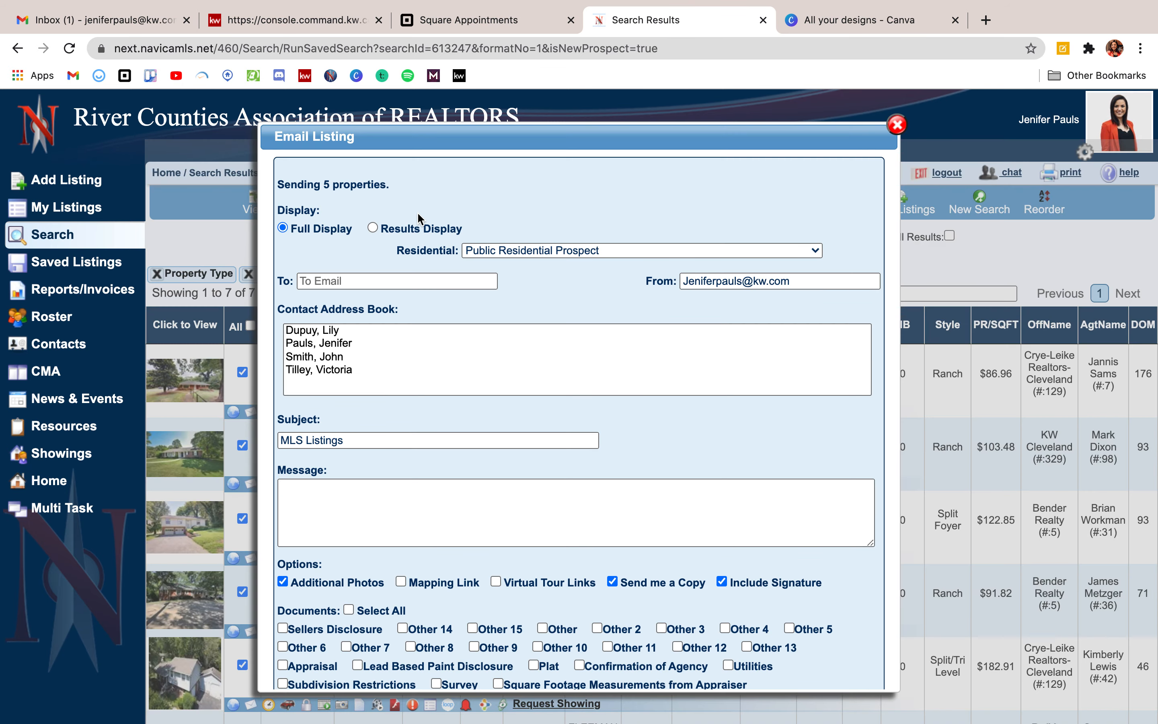
click(340, 486)
scroll(663, 407, down, 2)
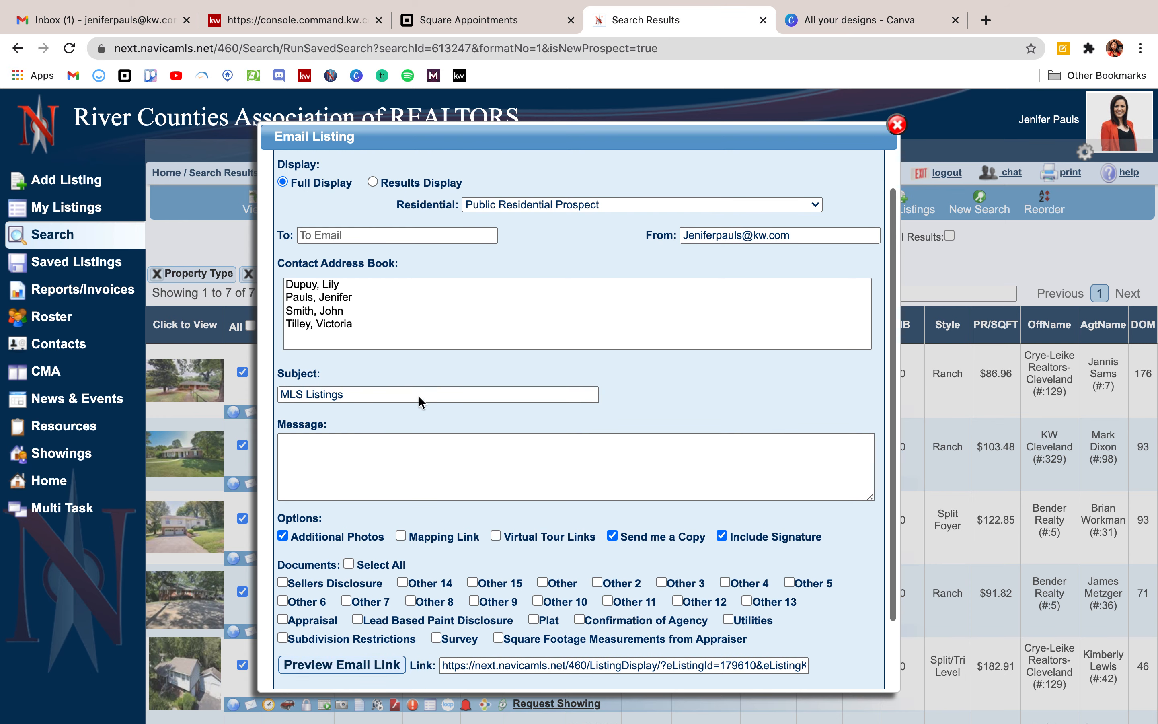
scroll(381, 469, down, 3)
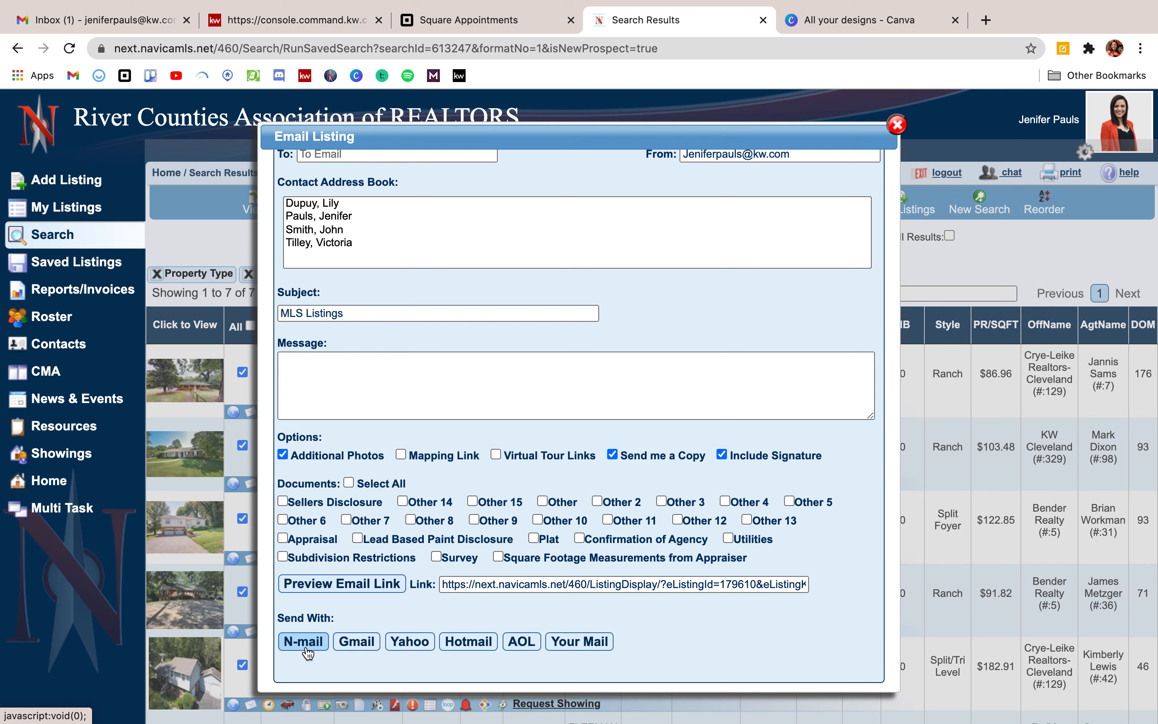
click(896, 125)
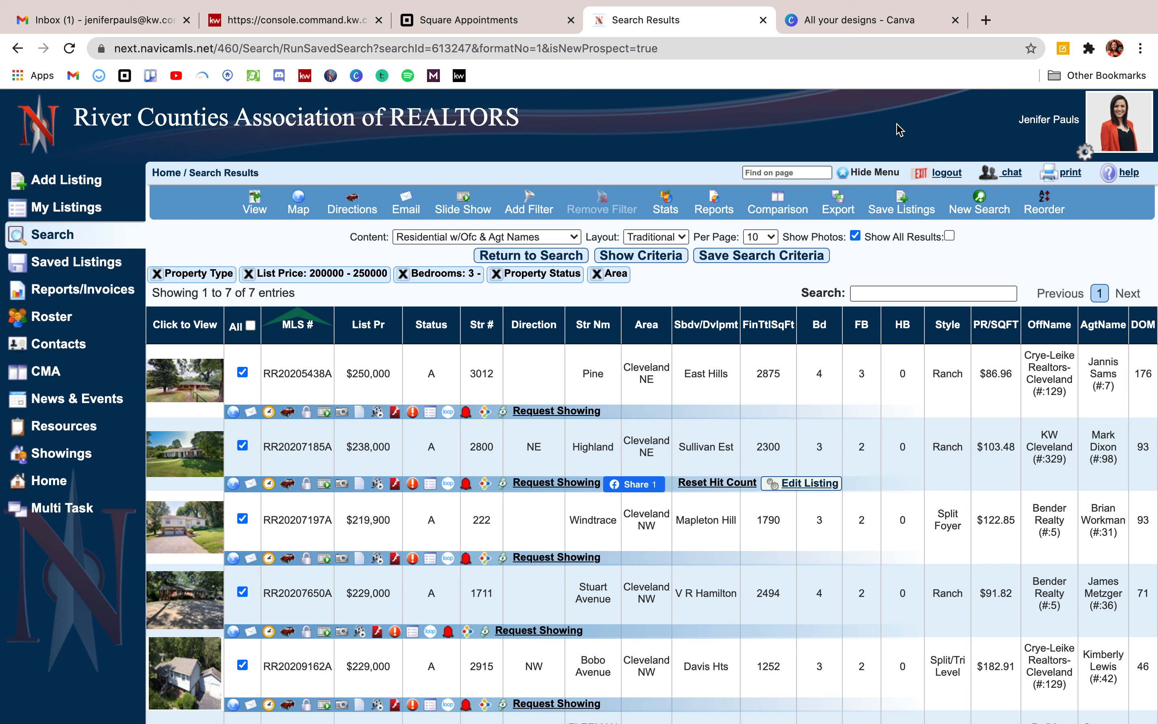